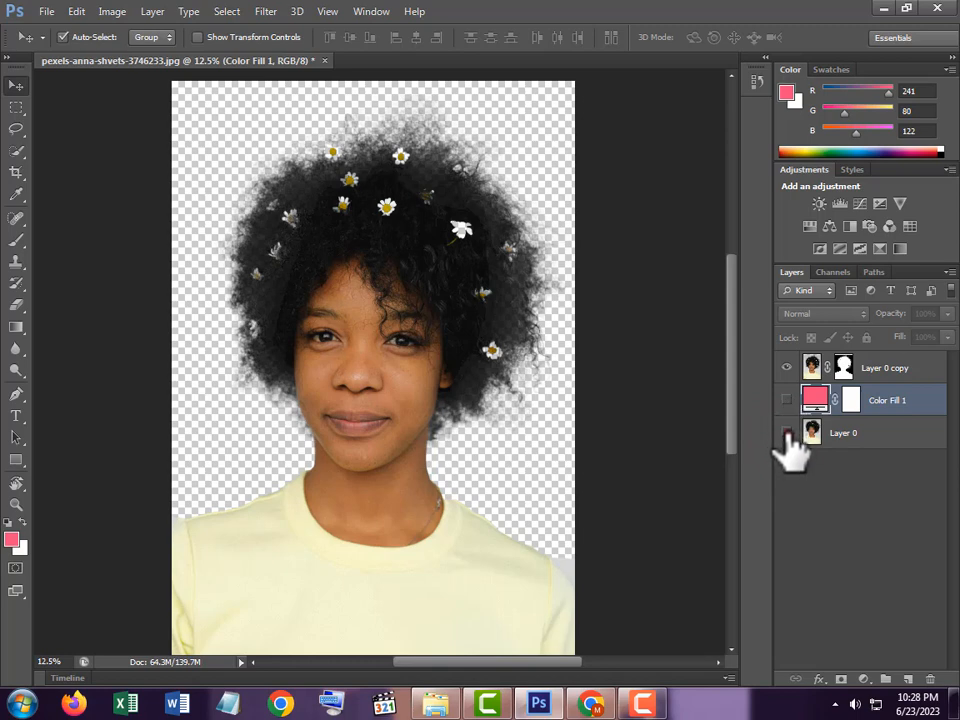
Step: Toggle Layer 0 to compare the cutout with the original, leaving Layer 0 and the Color Fill 1 layer visible
left_click(786, 433)
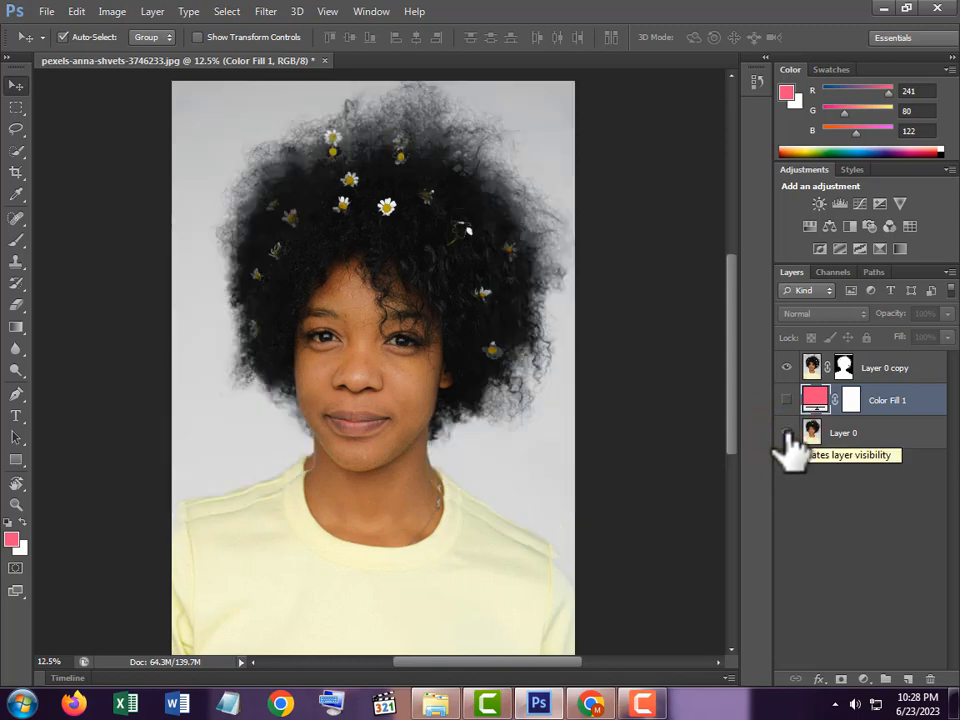
left_click(786, 433)
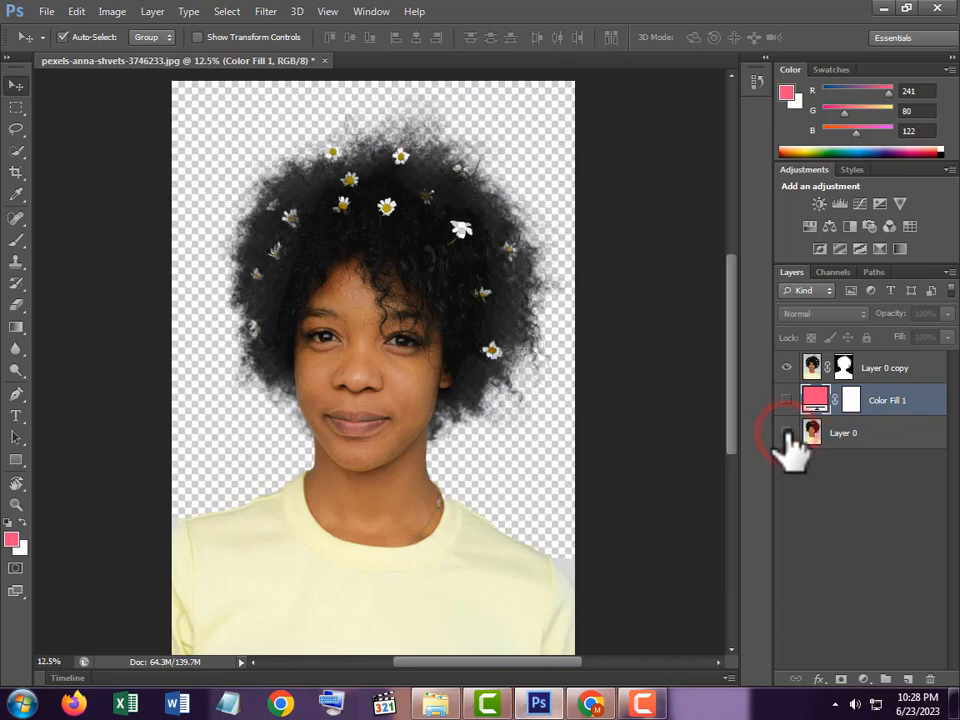
left_click(786, 433)
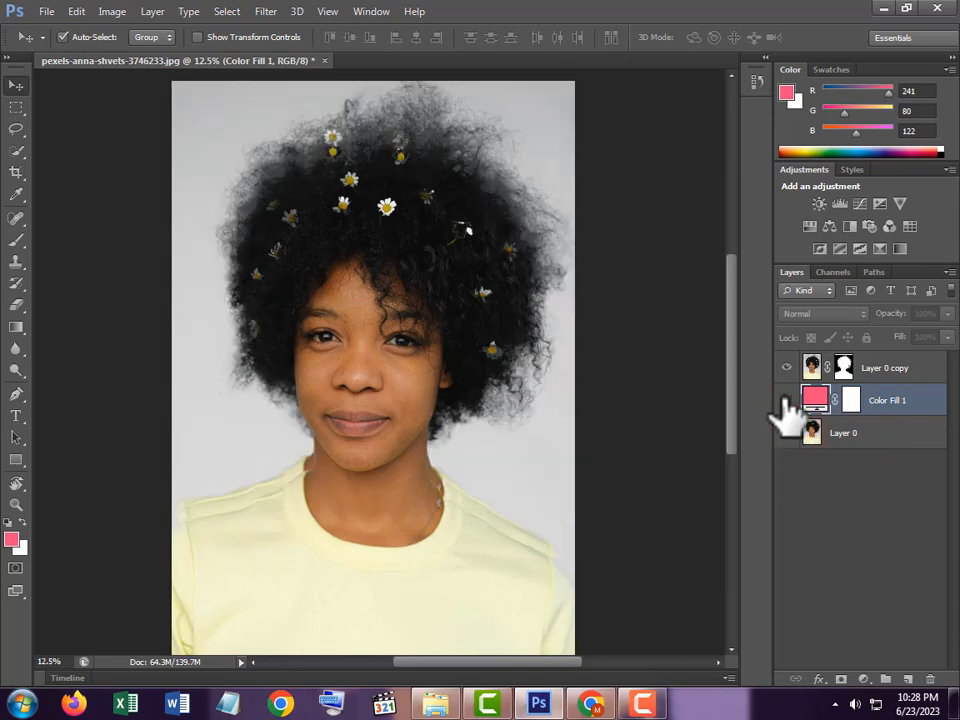
left_click(786, 400)
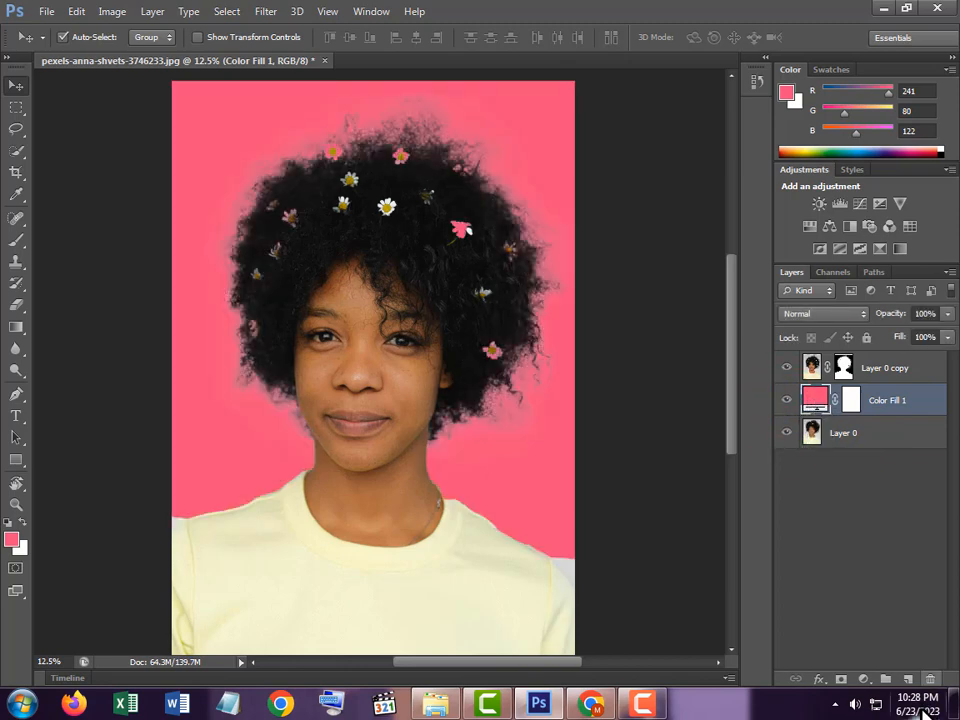
left_click(866, 679)
left_click(850, 312)
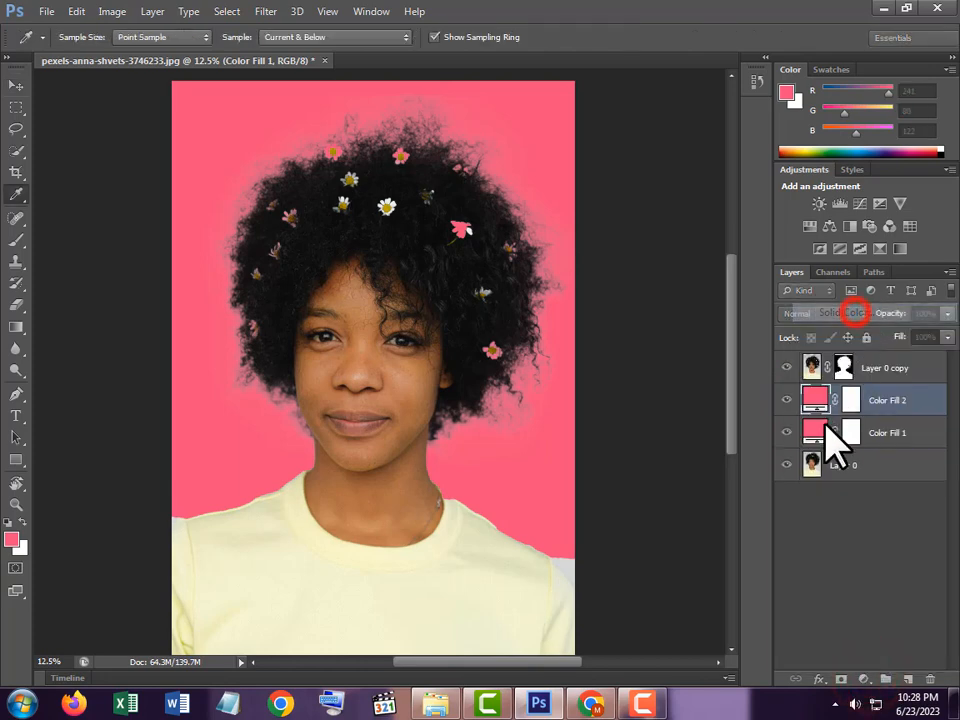
left_click_drag(735, 483, 716, 434)
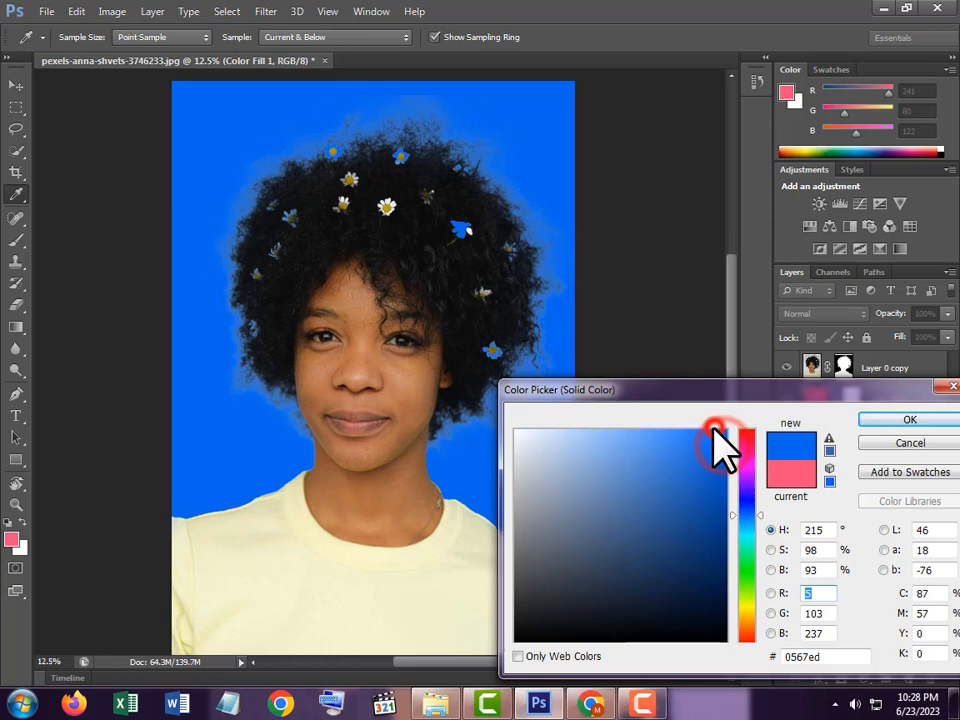
left_click(746, 525)
left_click(683, 508)
left_click(675, 626)
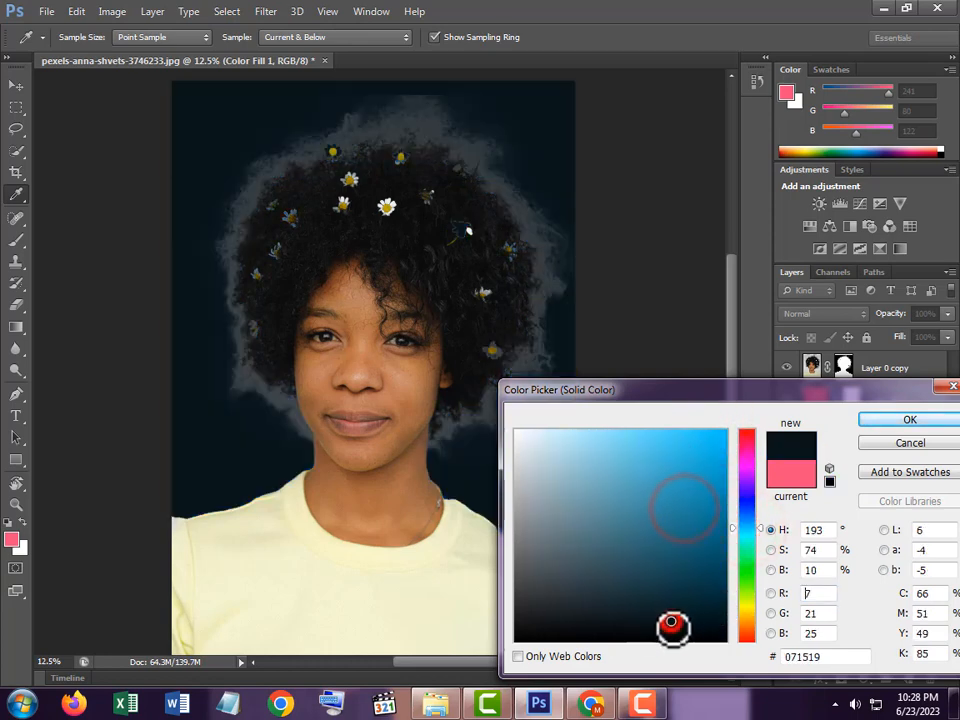
left_click(619, 628)
left_click(748, 545)
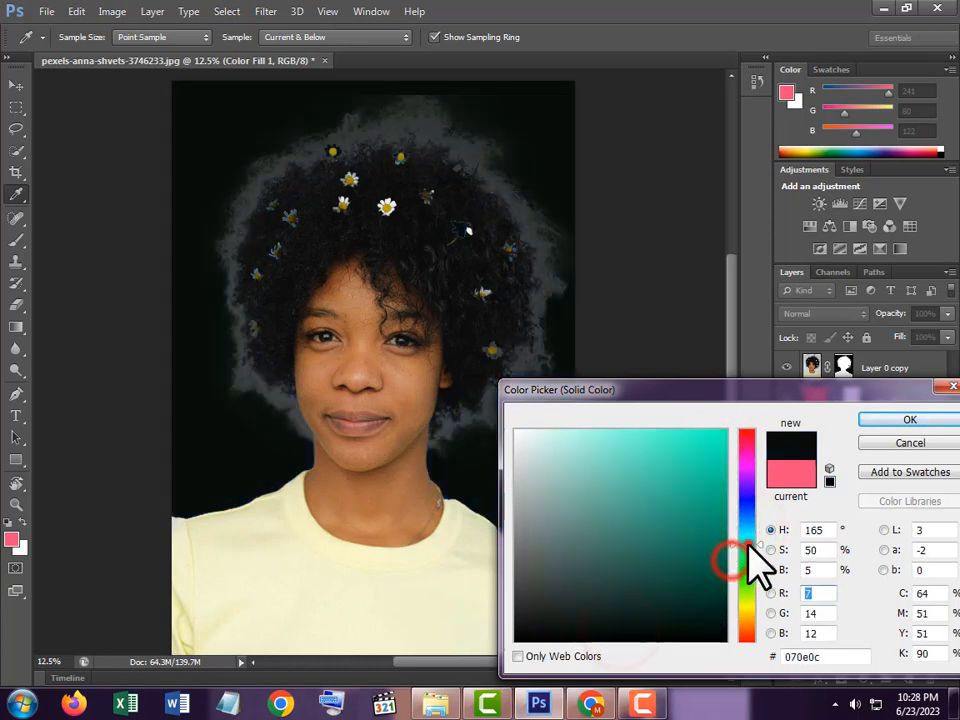
left_click(748, 440)
left_click(701, 438)
left_click(633, 439)
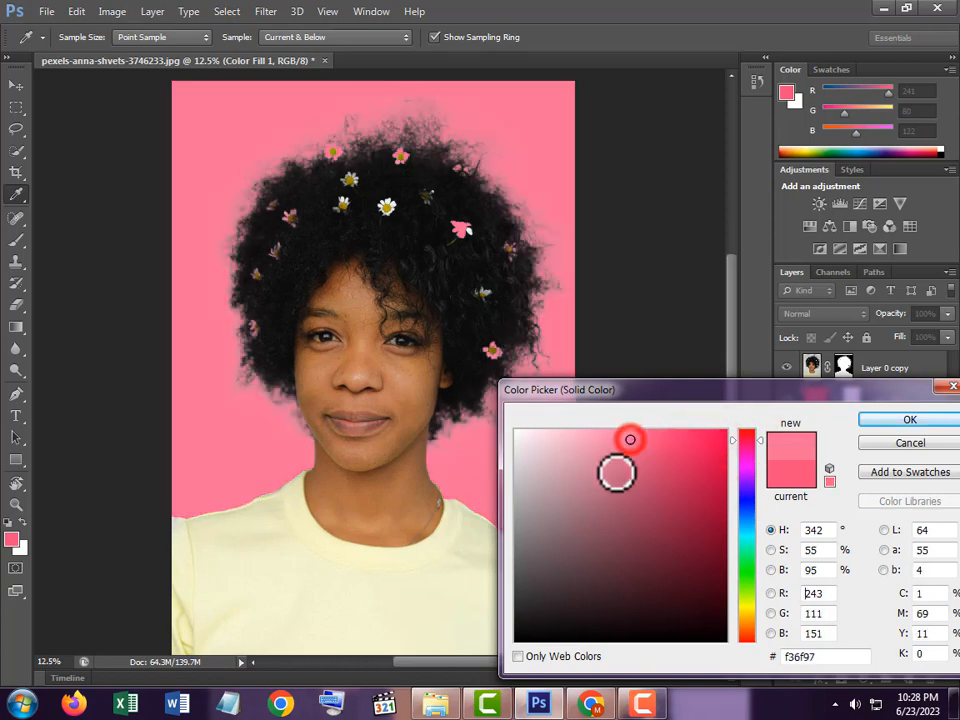
left_click(605, 463)
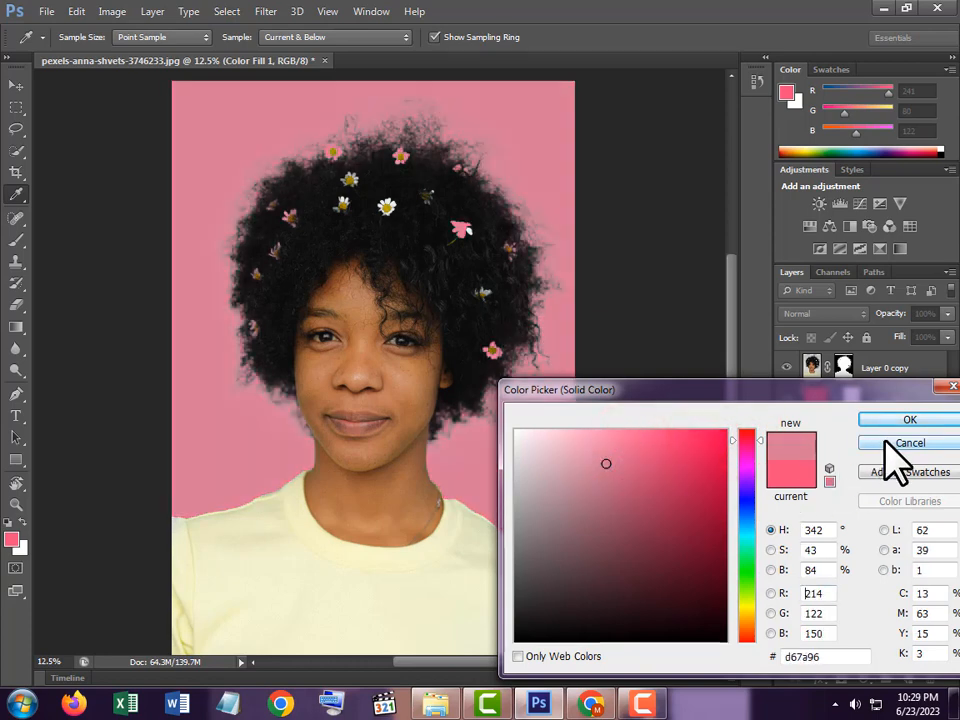
left_click(885, 441)
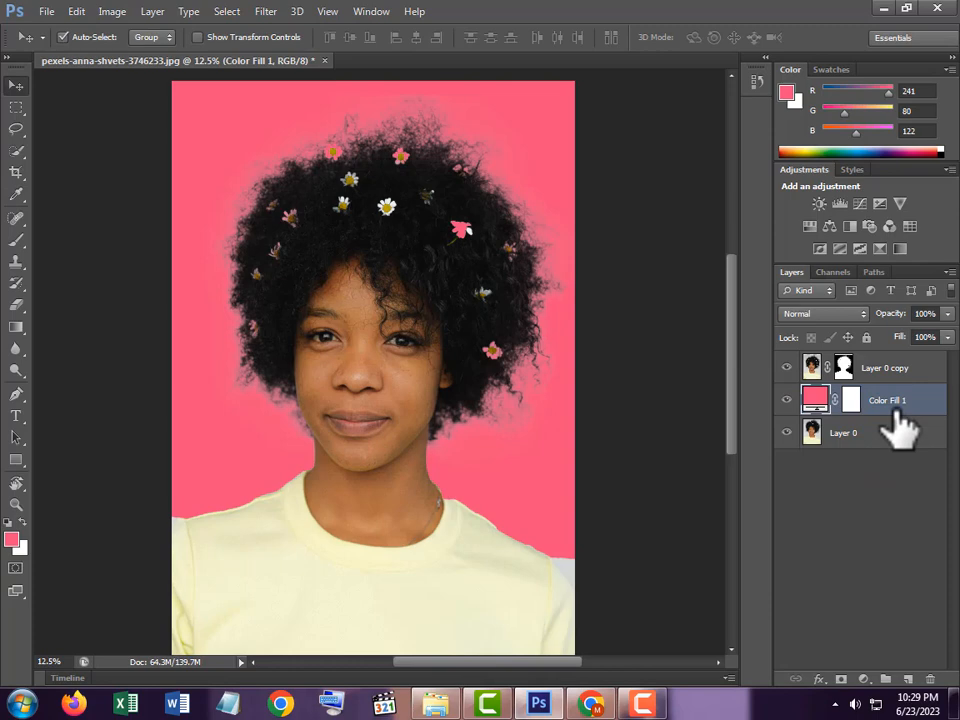
Step: Delete the Color Fill 1 layer and the masked Layer 0 copy, keeping only Layer 0
key("Delete")
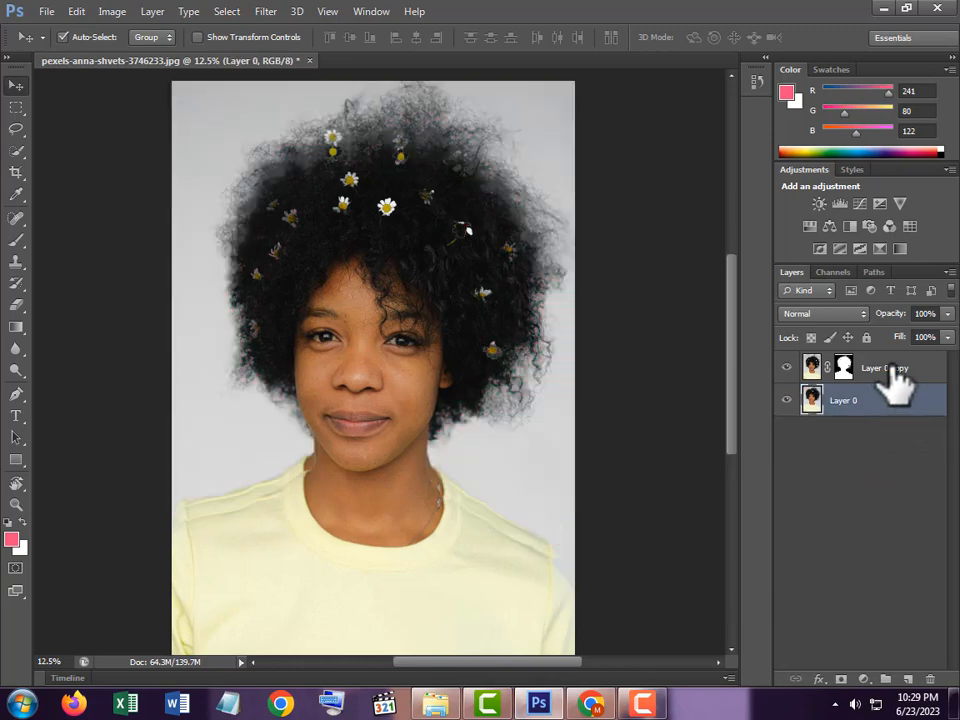
left_click(890, 368)
key("Delete")
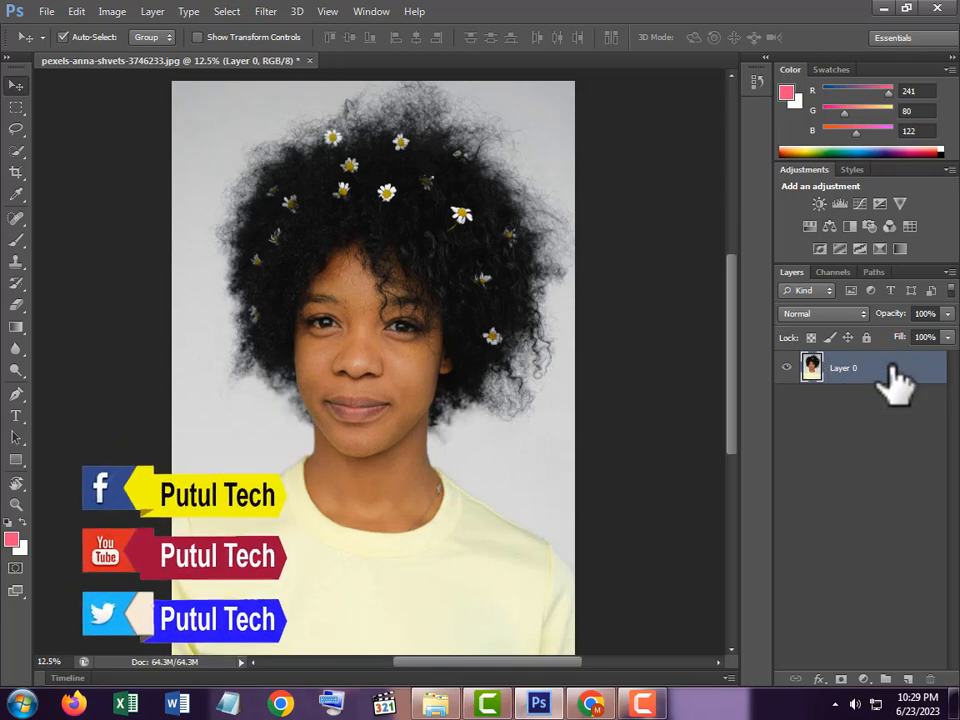
Step: Select the left part of the woman's hair, her face, neck and shirt with the Quick Selection tool
left_click(728, 420)
left_click_drag(729, 396, 729, 396)
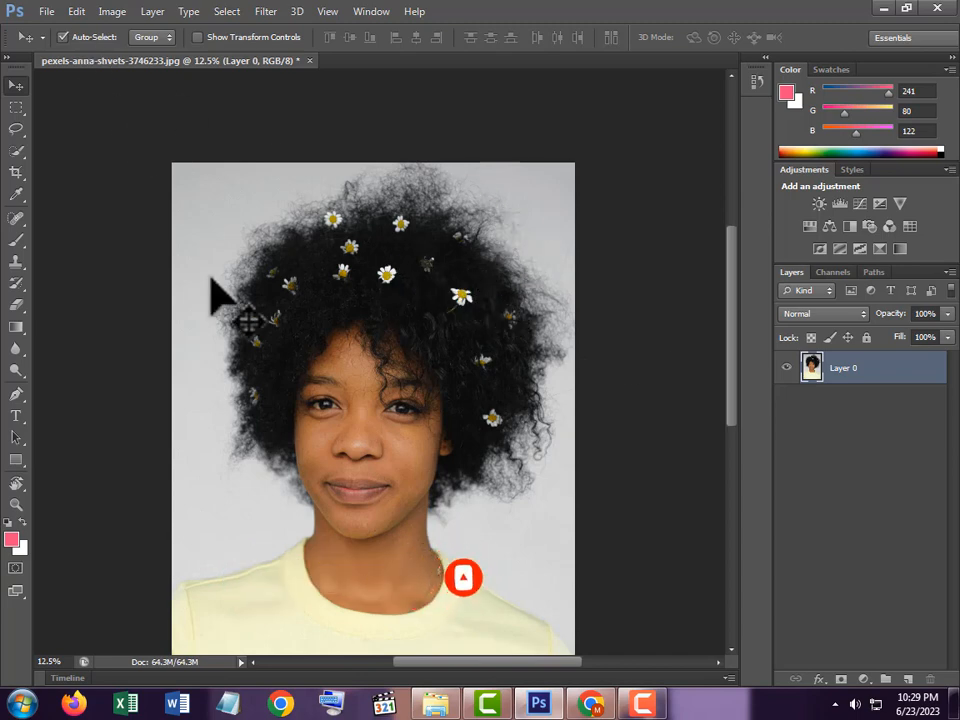
left_click_drag(733, 401, 736, 405)
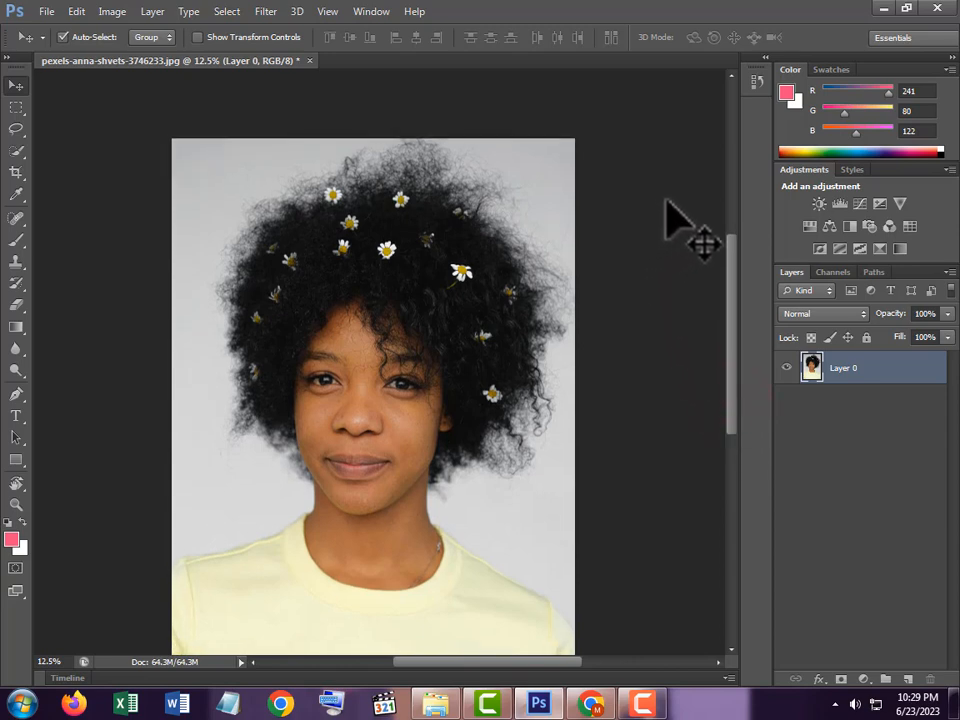
left_click(19, 153)
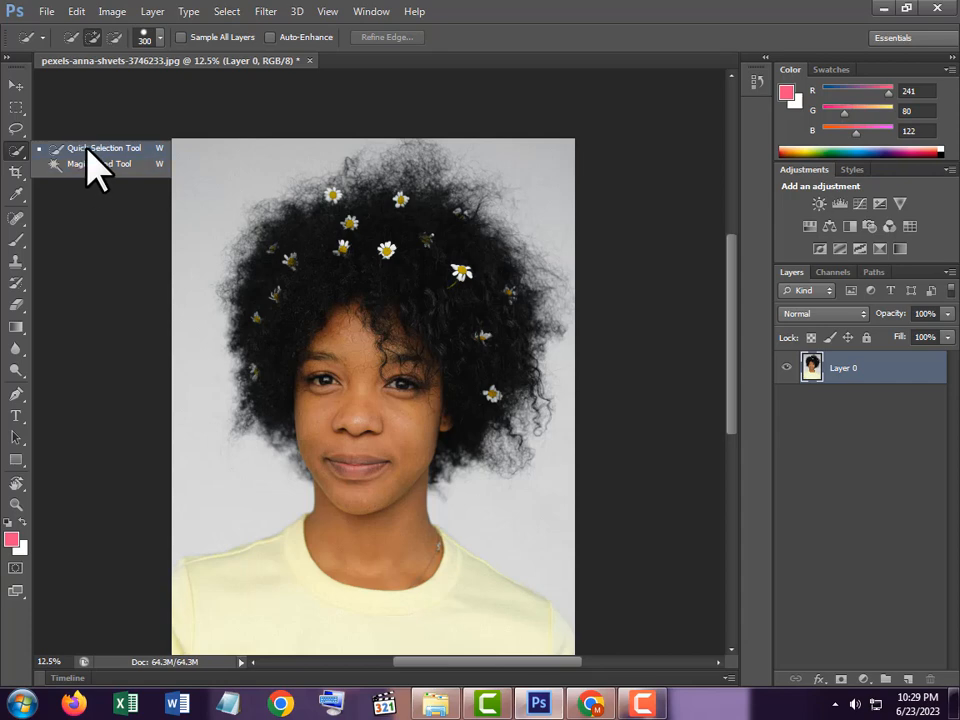
left_click(87, 150)
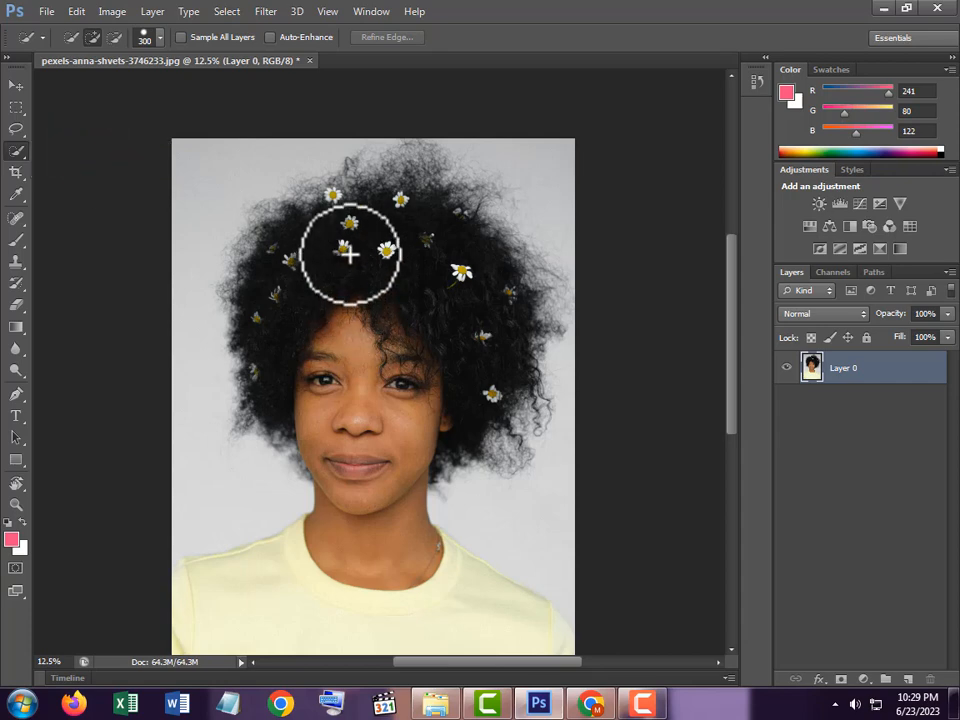
mouse_move(341, 238)
left_mouse_down()
mouse_move(373, 411)
mouse_move(366, 568)
mouse_move(351, 604)
mouse_move(208, 615)
mouse_move(261, 638)
mouse_move(414, 660)
mouse_move(480, 652)
mouse_move(514, 611)
mouse_move(529, 611)
left_mouse_up()
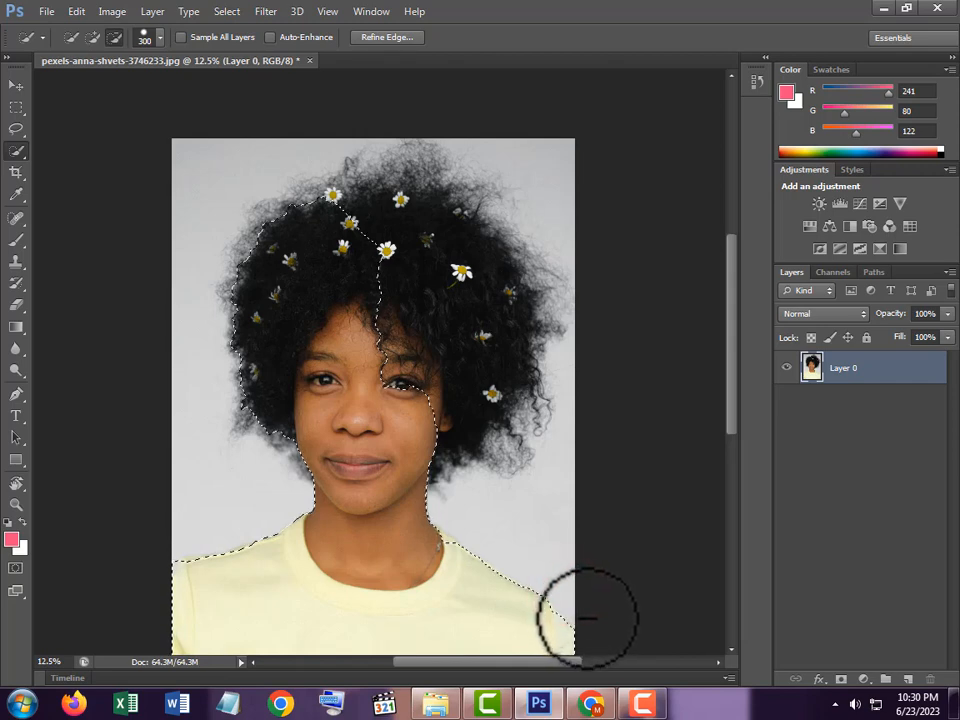
Step: Add the crown and the remaining hair beside the right side of the face to the quick selection
left_click(384, 392)
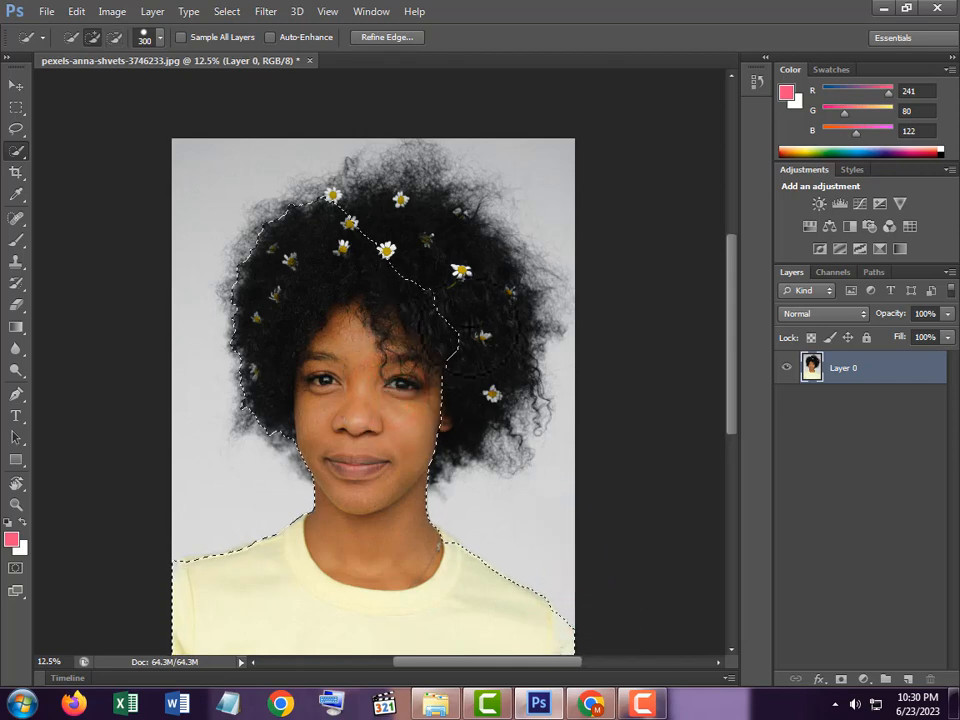
left_click_drag(481, 331, 478, 306)
left_click_drag(407, 224, 407, 205)
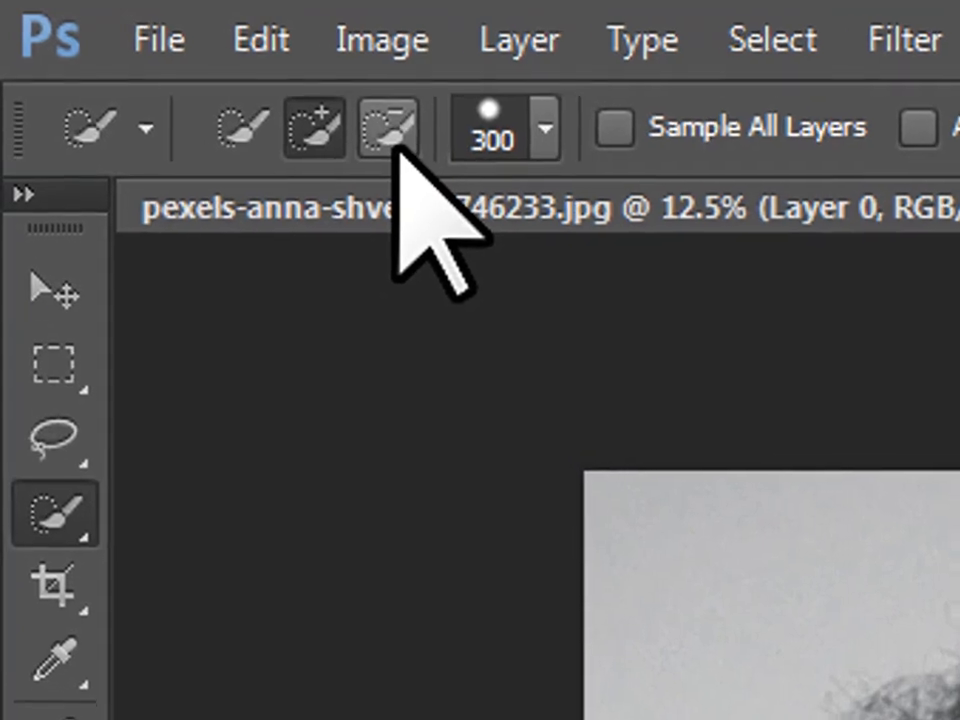
left_click(399, 147)
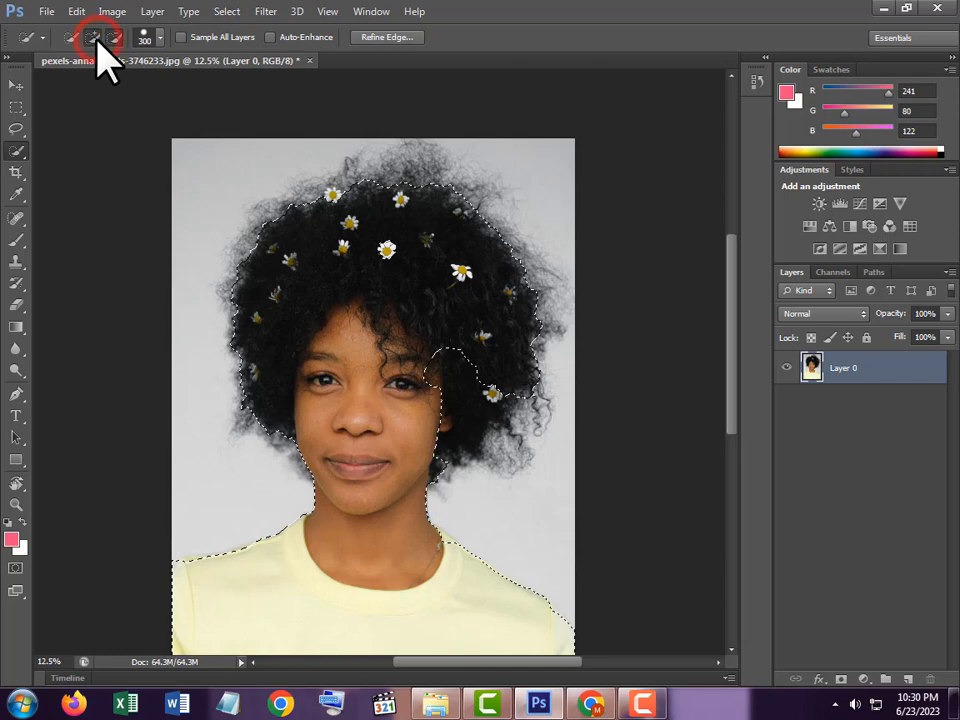
left_click(454, 326)
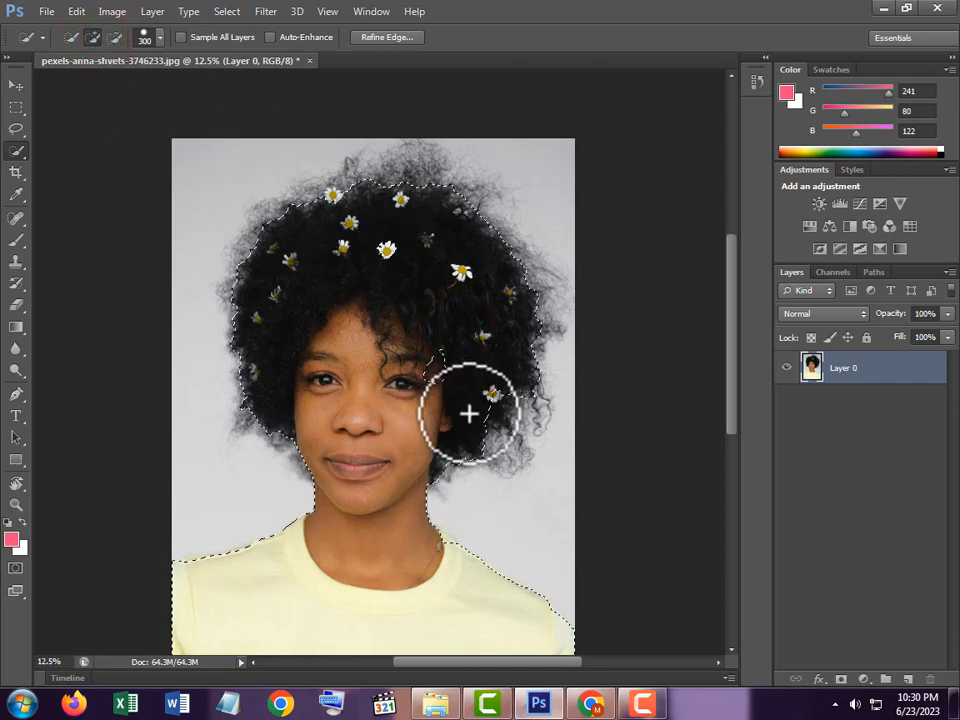
left_click(427, 386)
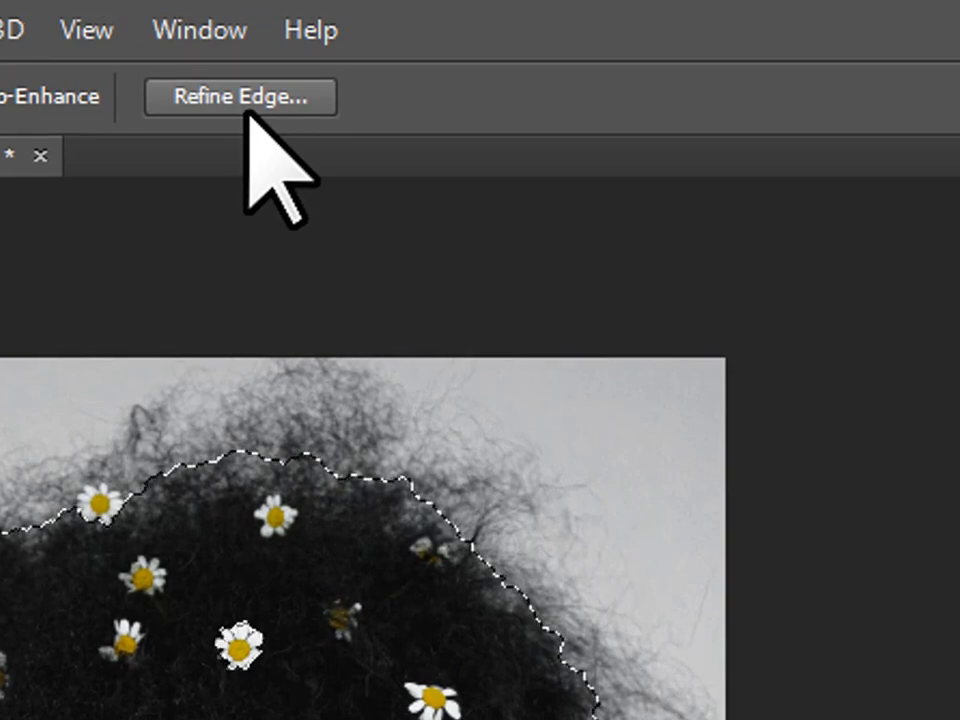
Step: Open Refine Edge and preview the selection in Marching Ants, Overlay, On Black, On White, Black & White, On Layers and Reveal Layer views
left_click(262, 98)
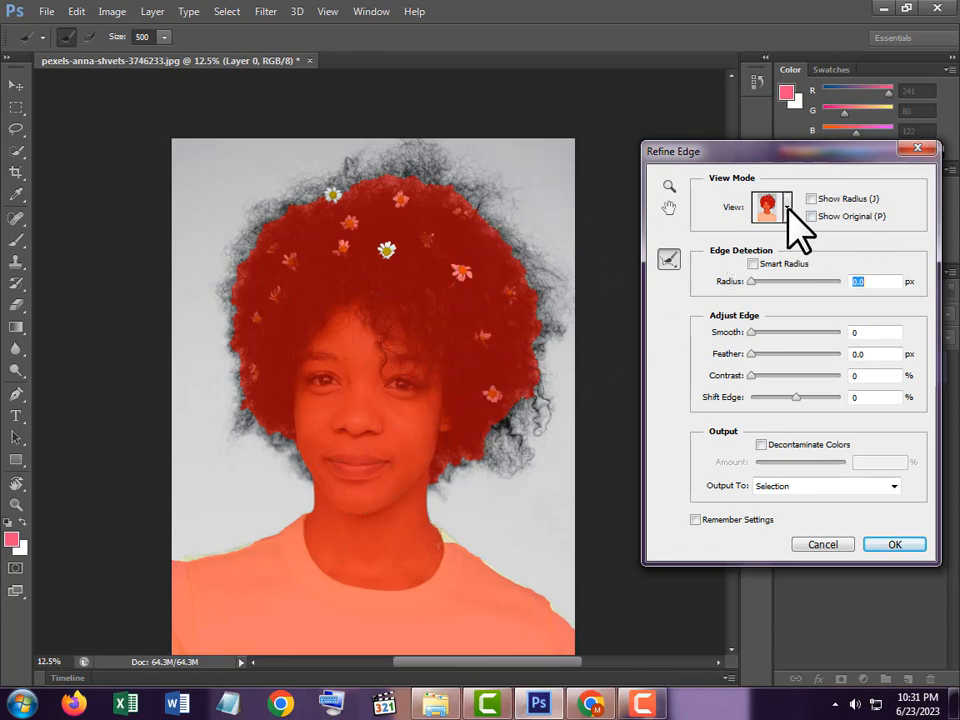
left_click(787, 207)
left_click(768, 253)
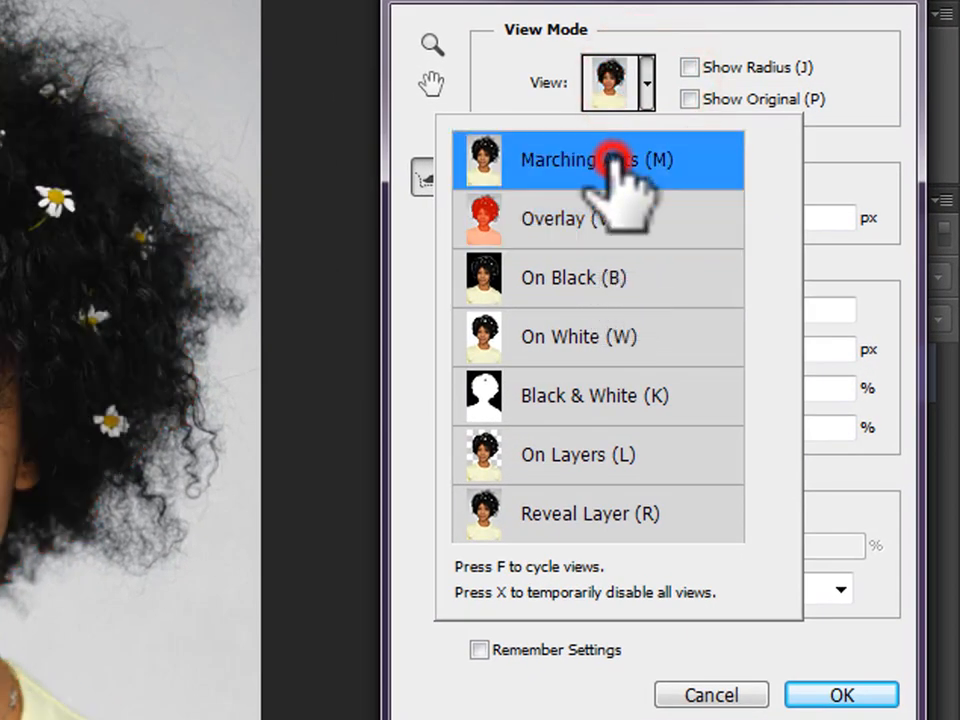
left_click(606, 228)
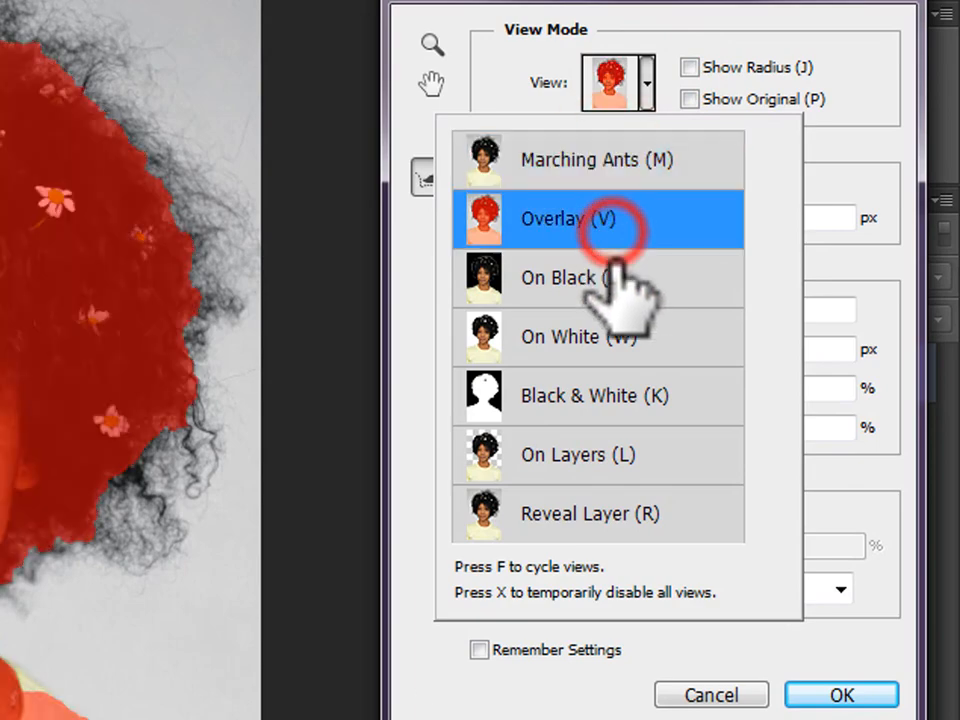
left_click(590, 280)
left_click(614, 337)
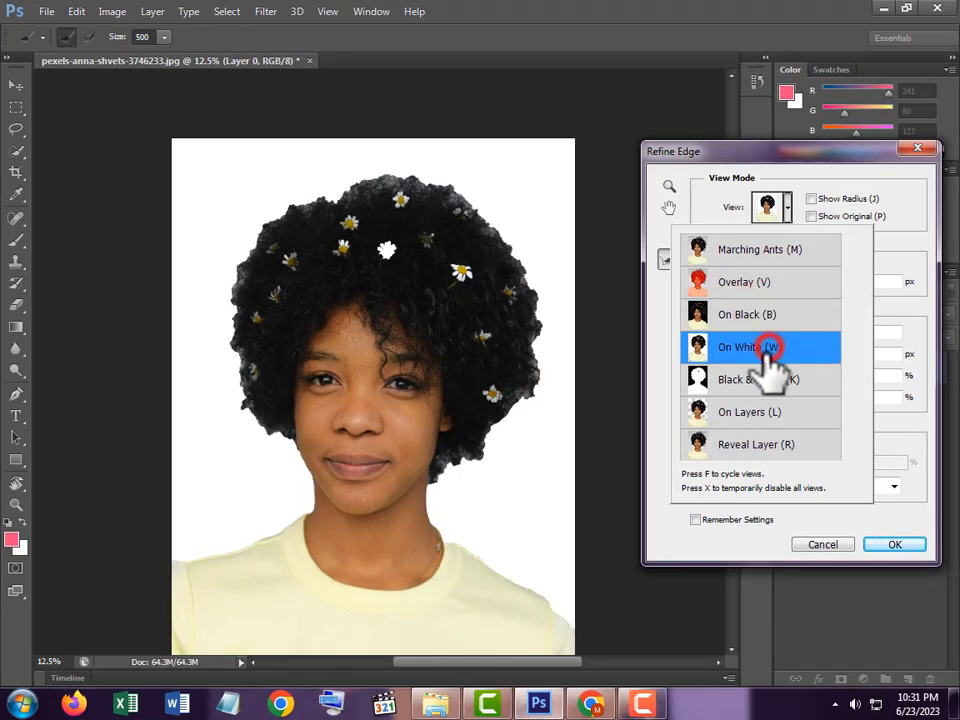
left_click(765, 382)
left_click(770, 418)
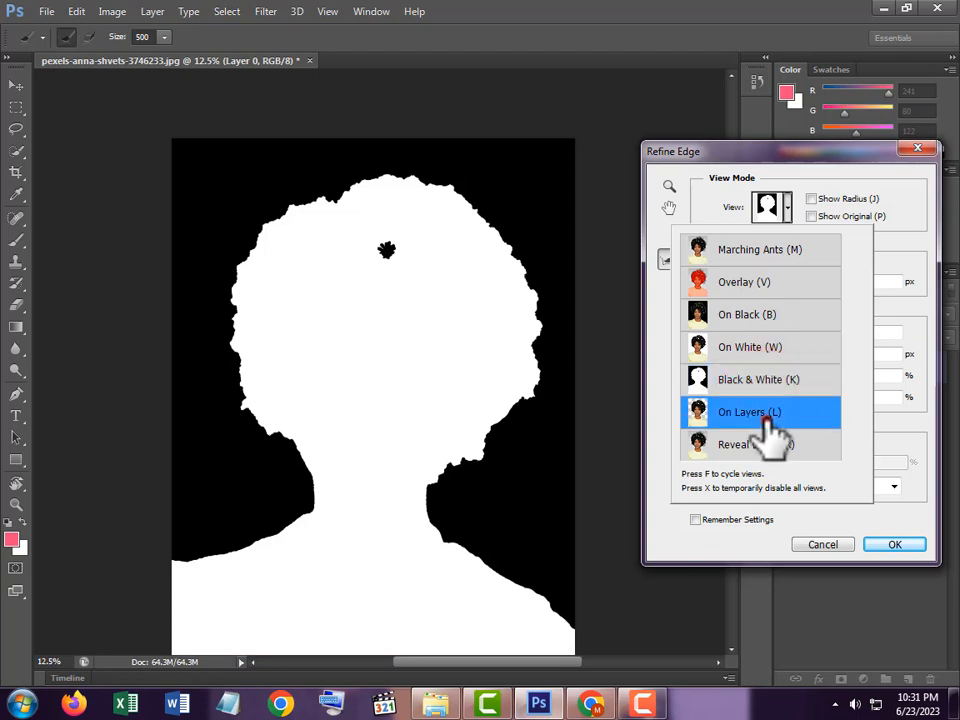
left_click(765, 445)
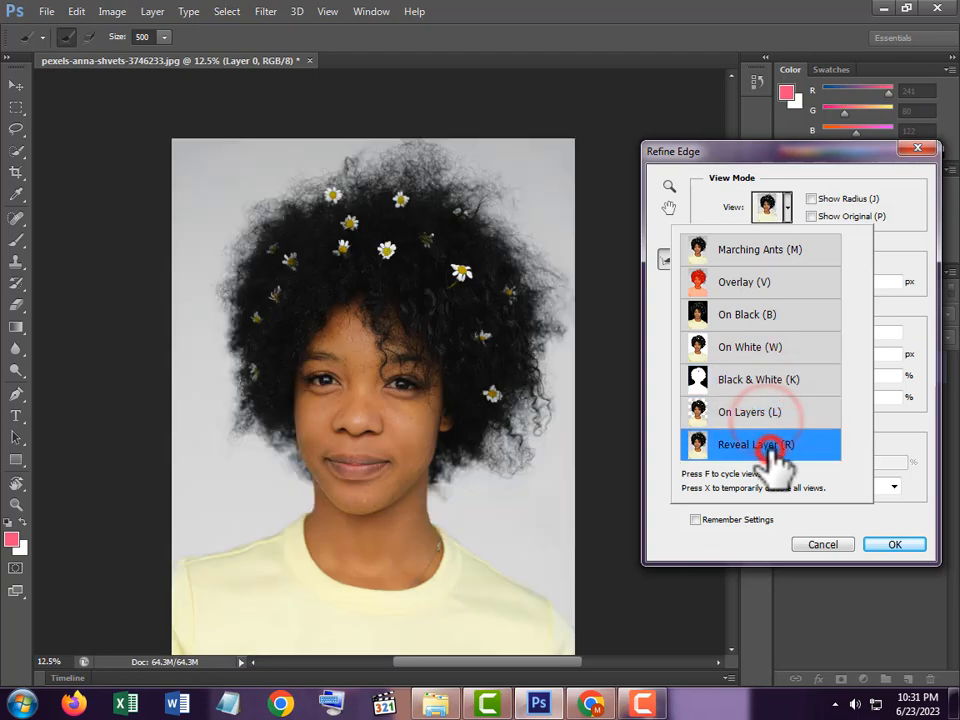
Step: Compare the On Layers and Reveal Layer previews and set the Refine Edge view mode to Overlay
left_click(777, 420)
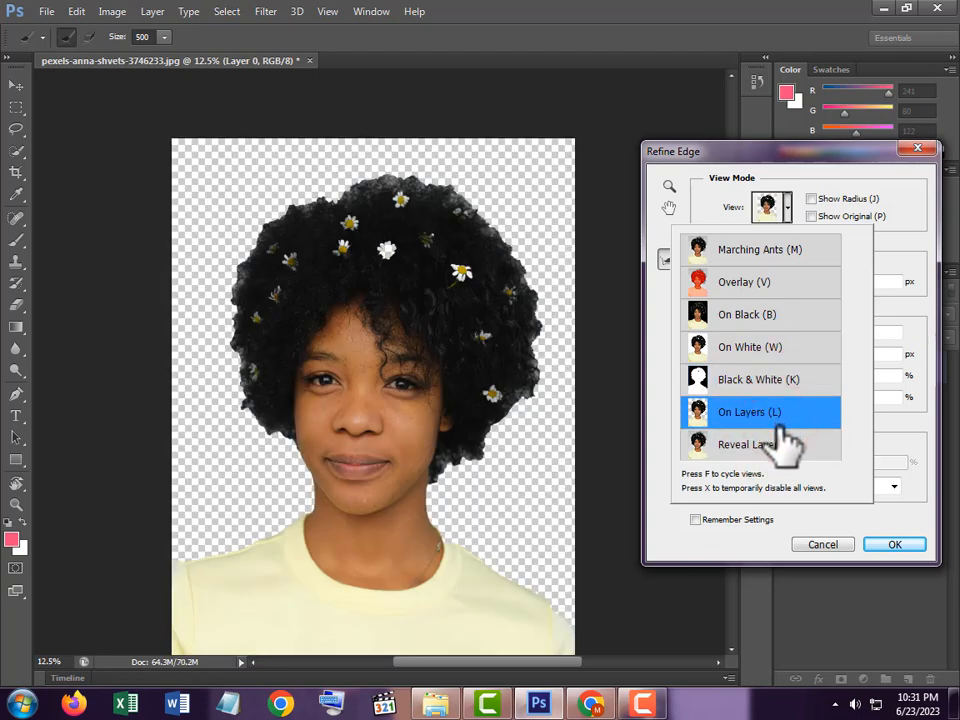
left_click(780, 447)
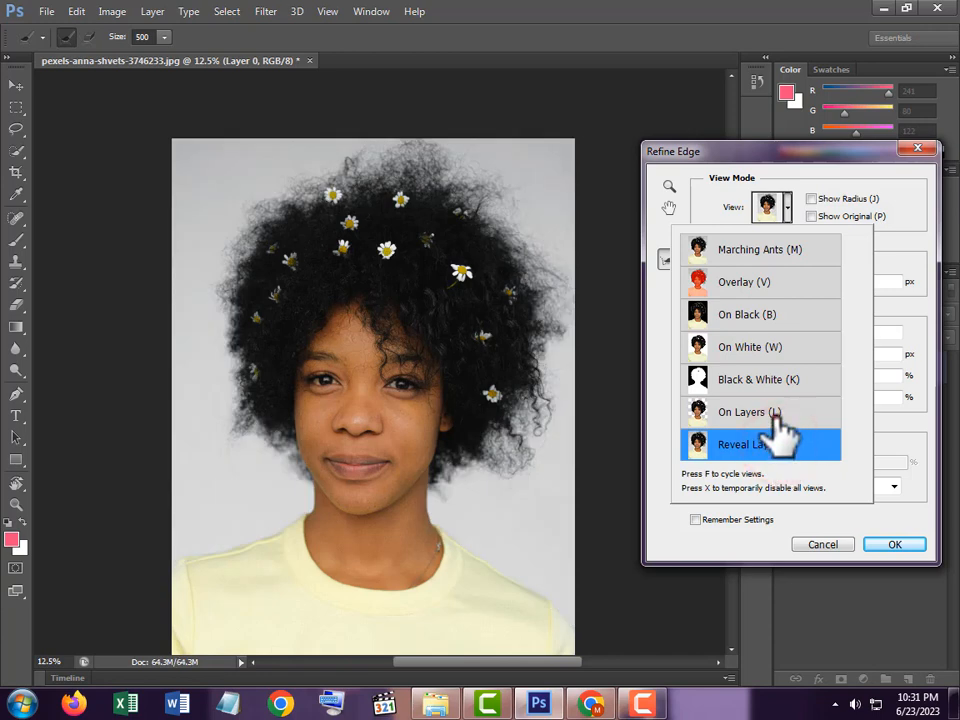
left_click(774, 420)
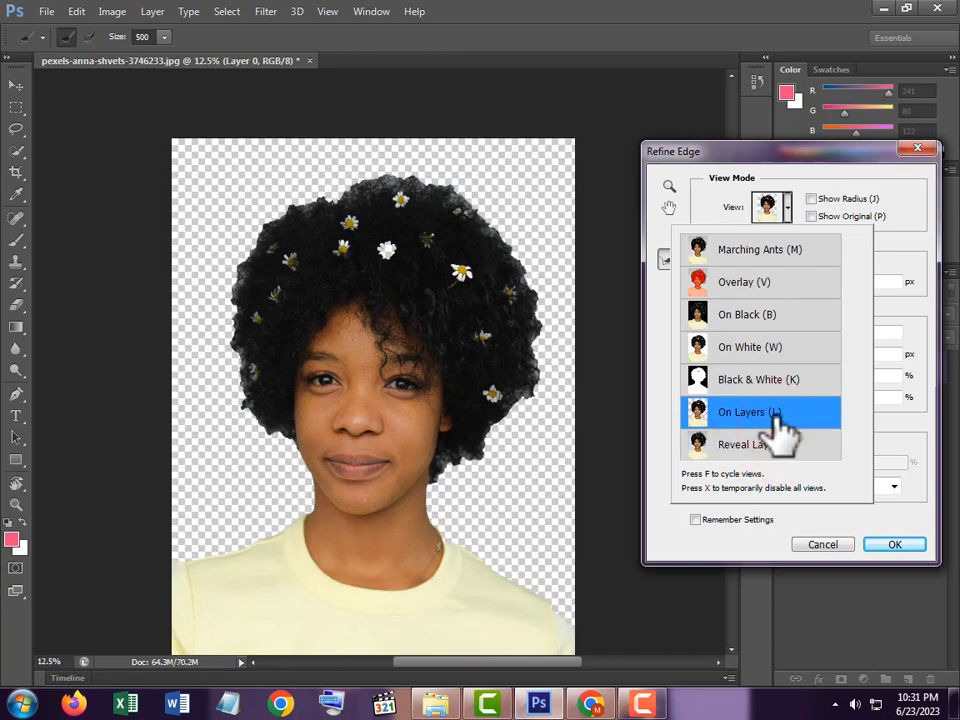
left_click(737, 282)
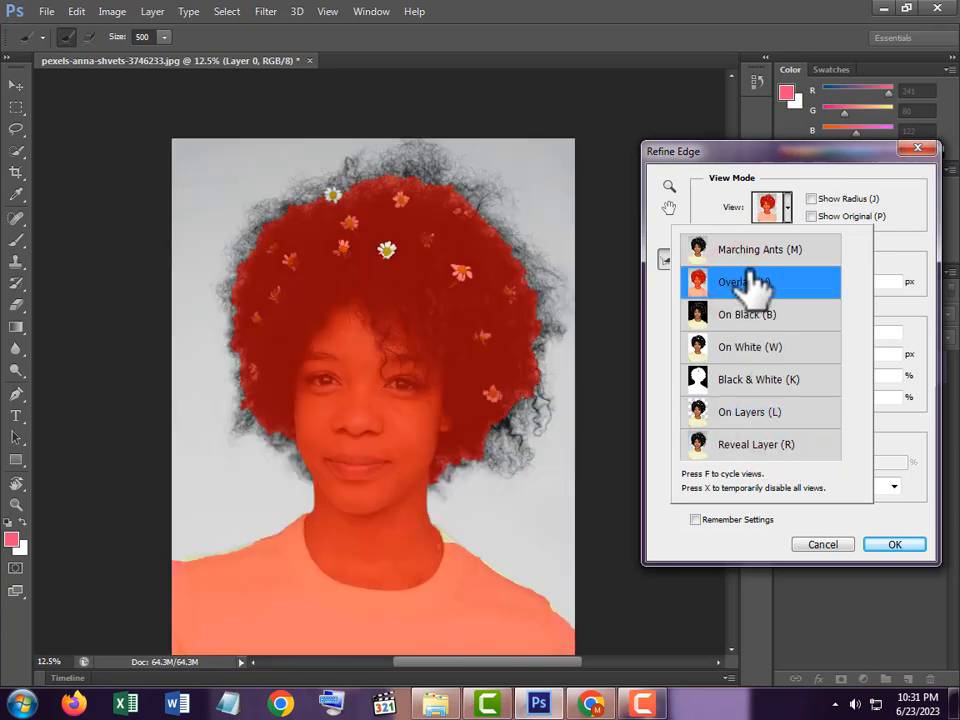
left_click(762, 284)
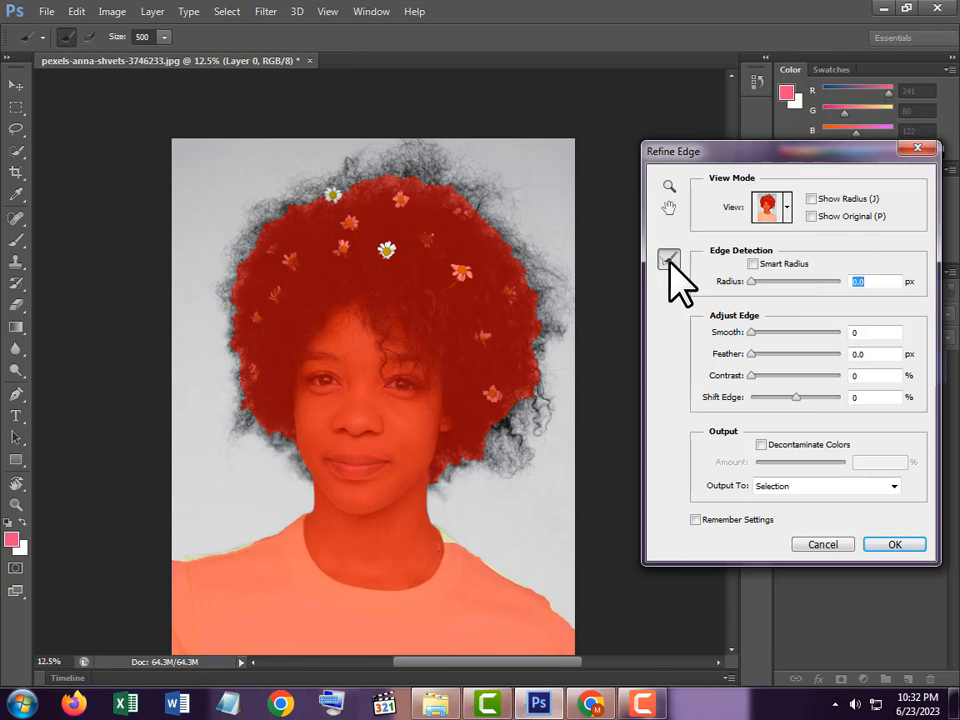
Step: Brush the Refine Radius tool at size 500 around the outer edge of the woman's hair to include the loose curls
left_click(522, 252)
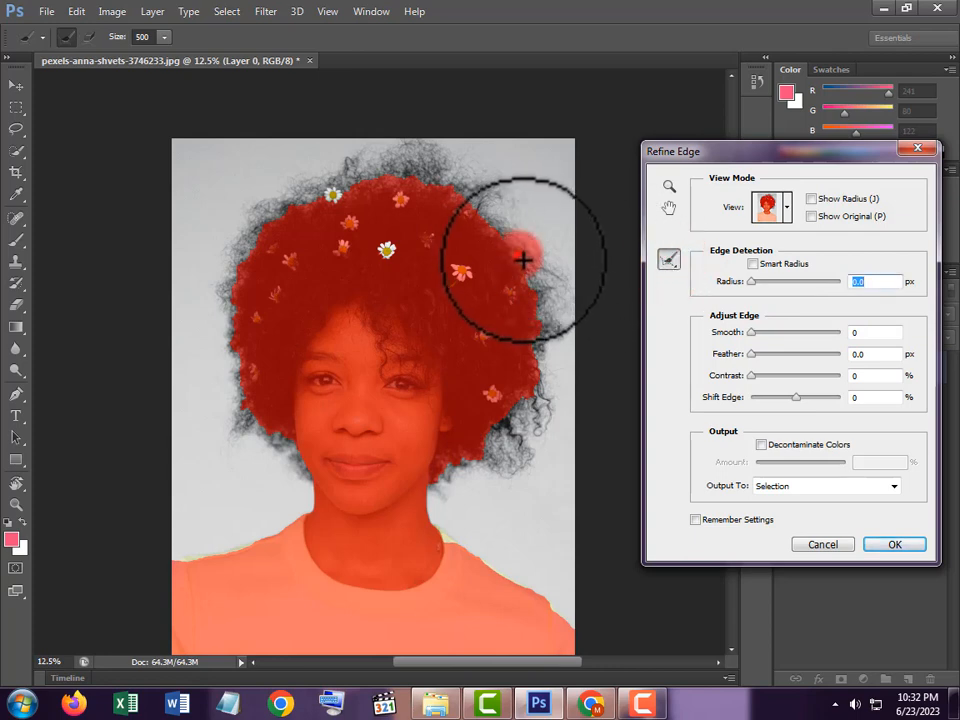
mouse_move(528, 280)
left_mouse_down()
mouse_move(542, 306)
mouse_move(551, 283)
mouse_move(546, 360)
mouse_move(528, 410)
mouse_move(499, 456)
mouse_move(441, 474)
mouse_move(455, 476)
mouse_move(522, 432)
left_mouse_up()
mouse_move(514, 464)
left_mouse_down()
mouse_move(548, 366)
mouse_move(544, 302)
mouse_move(479, 179)
mouse_move(430, 162)
mouse_move(331, 174)
mouse_move(264, 203)
mouse_move(234, 257)
mouse_move(228, 319)
mouse_move(248, 432)
mouse_move(239, 444)
mouse_move(286, 438)
mouse_move(297, 476)
mouse_move(262, 407)
mouse_move(268, 345)
mouse_move(317, 252)
mouse_move(376, 206)
mouse_move(403, 204)
mouse_move(519, 255)
mouse_move(568, 259)
left_mouse_up()
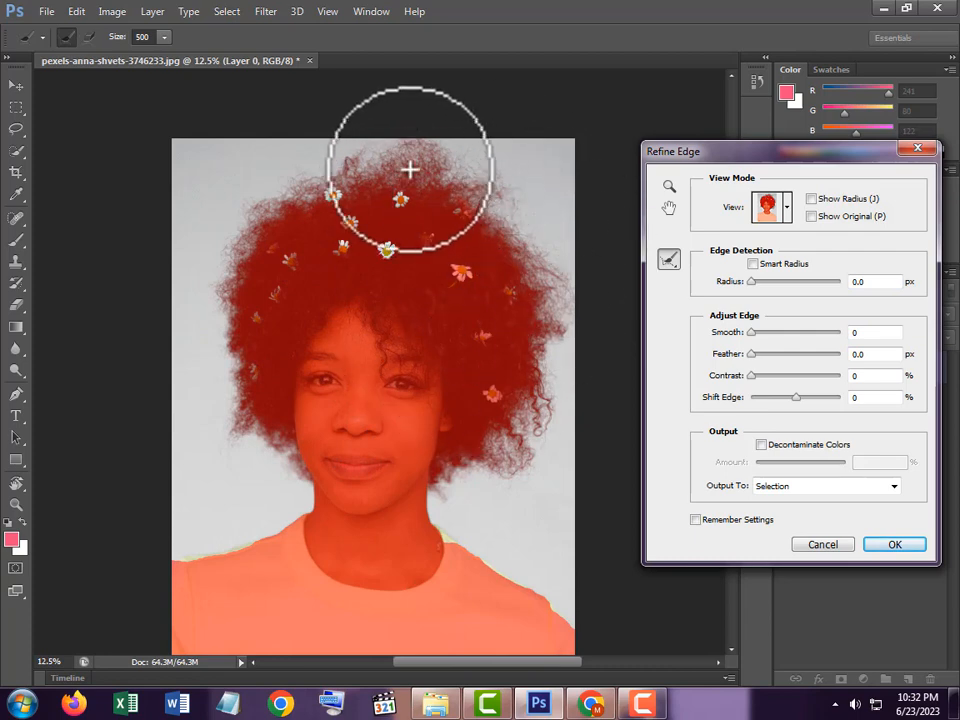
mouse_move(412, 160)
left_mouse_down()
mouse_move(371, 158)
mouse_move(315, 190)
mouse_move(324, 172)
mouse_move(260, 207)
mouse_move(426, 152)
mouse_move(476, 182)
mouse_move(503, 215)
mouse_move(515, 190)
mouse_move(512, 234)
mouse_move(537, 268)
left_mouse_up()
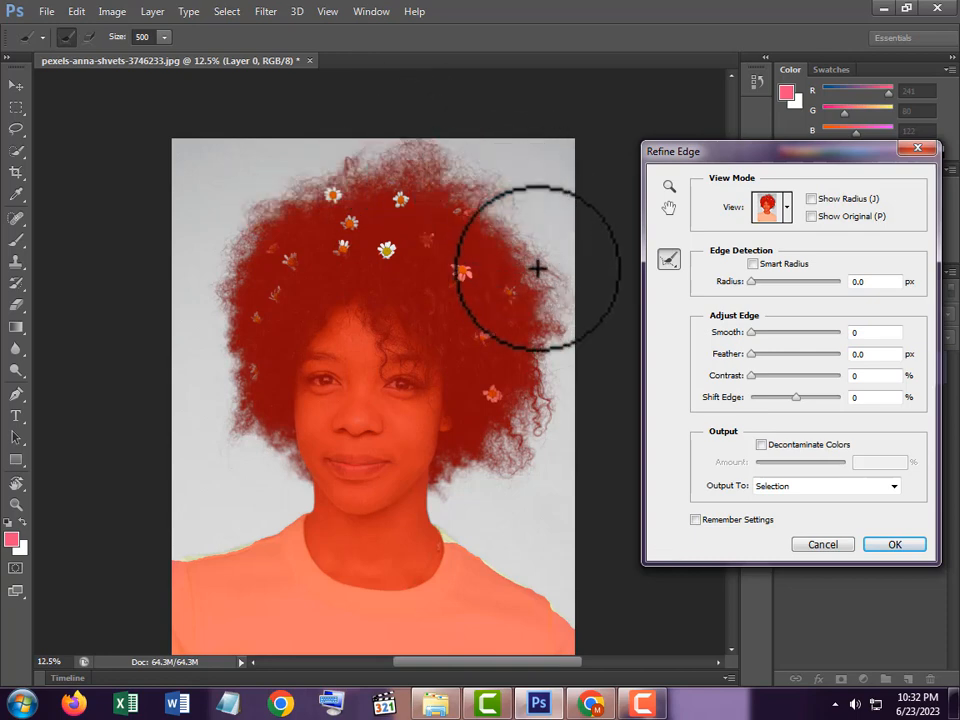
Step: Output the refined selection to a New Layer with Layer Mask and move the cut-out slightly down
left_click(835, 487)
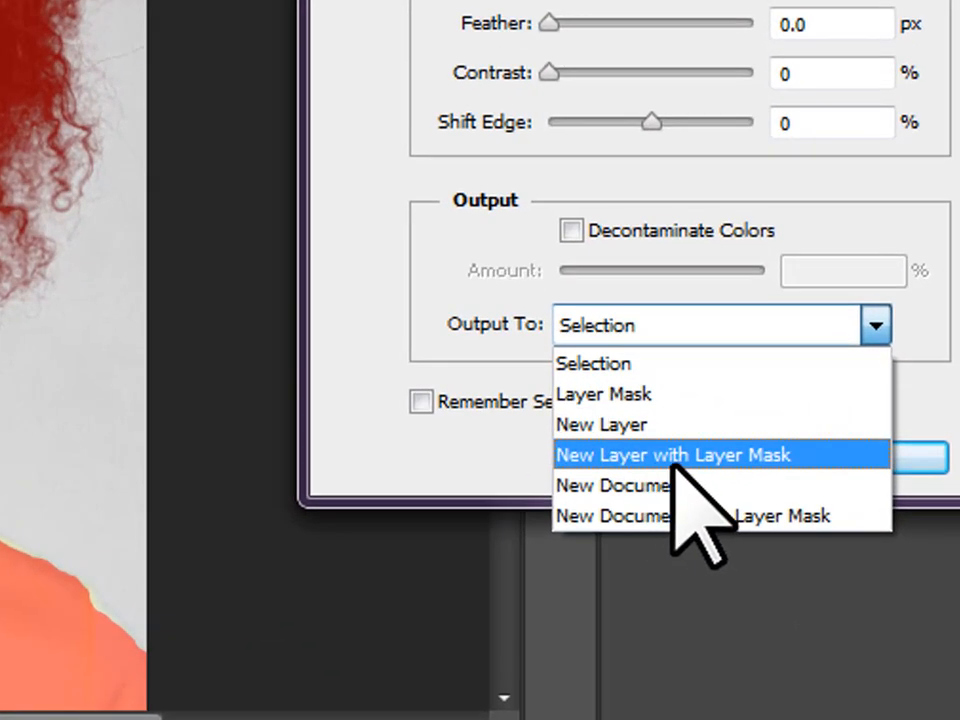
left_click(756, 455)
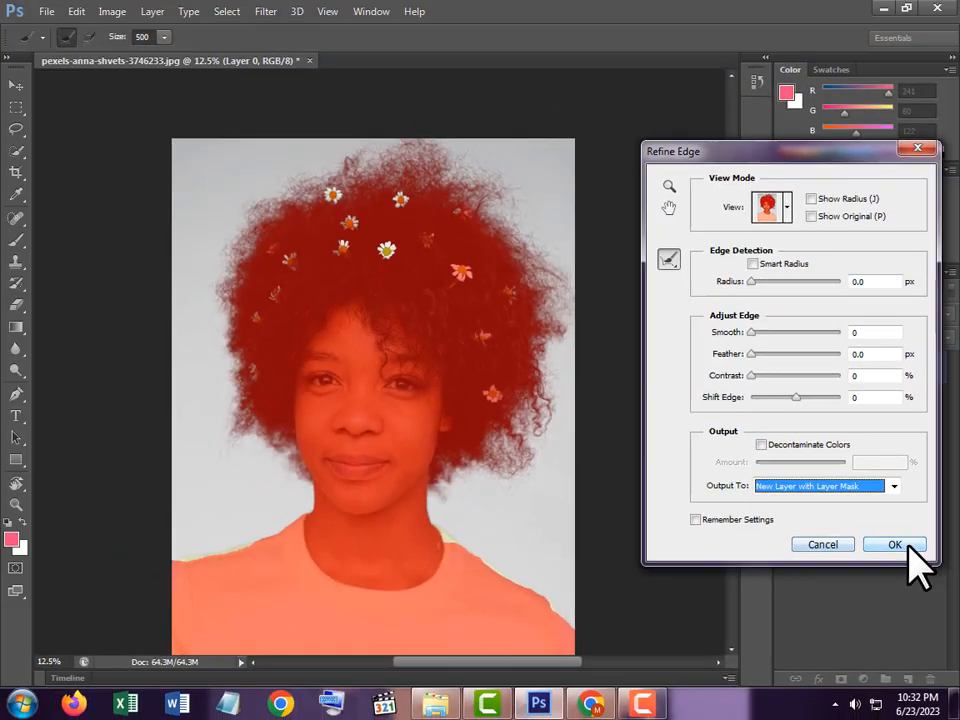
left_click(907, 545)
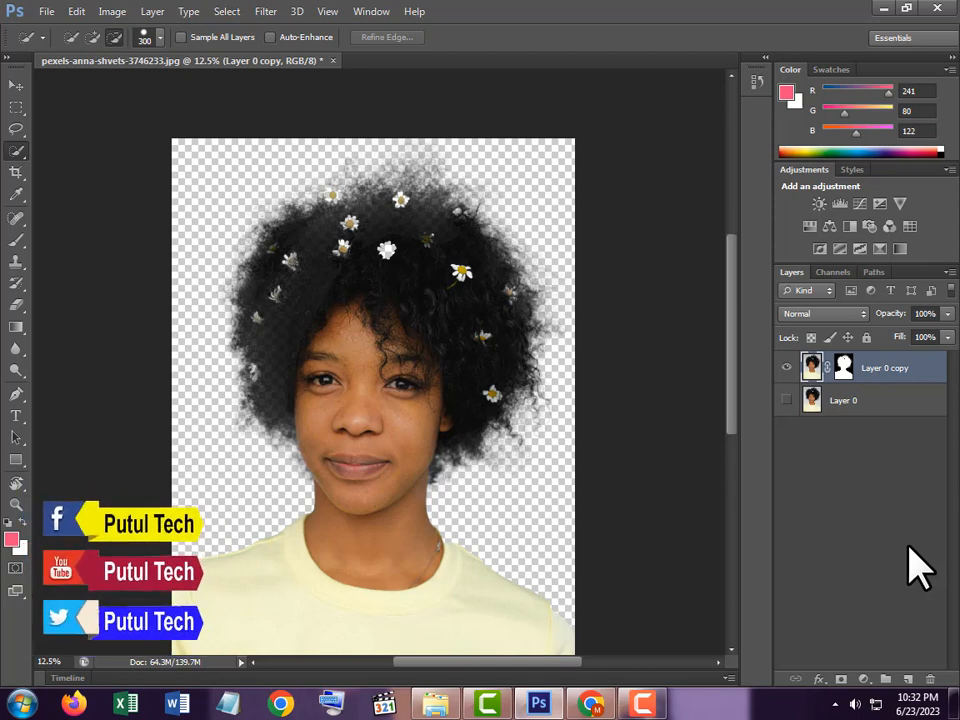
left_click(16, 86)
mouse_move(442, 322)
left_mouse_down()
mouse_move(476, 388)
mouse_move(447, 388)
mouse_move(452, 287)
mouse_move(420, 311)
mouse_move(435, 336)
mouse_move(448, 337)
left_mouse_up()
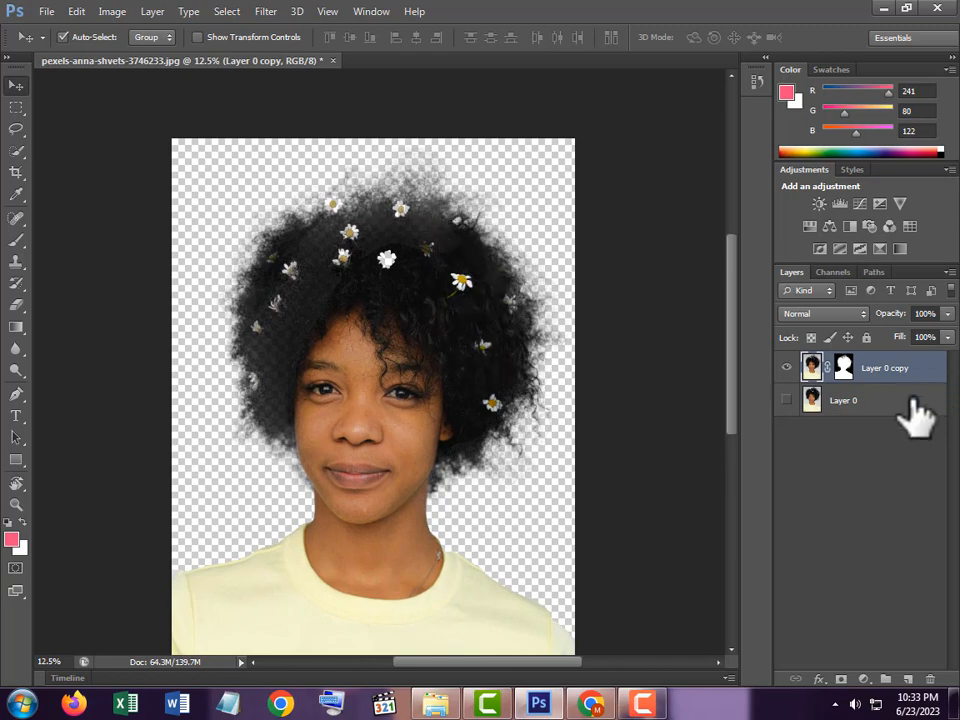
Step: Add a Solid Color fill layer directly above Layer 0, beneath the cut-out, keeping the portrait in view while choosing its color
left_click(868, 405)
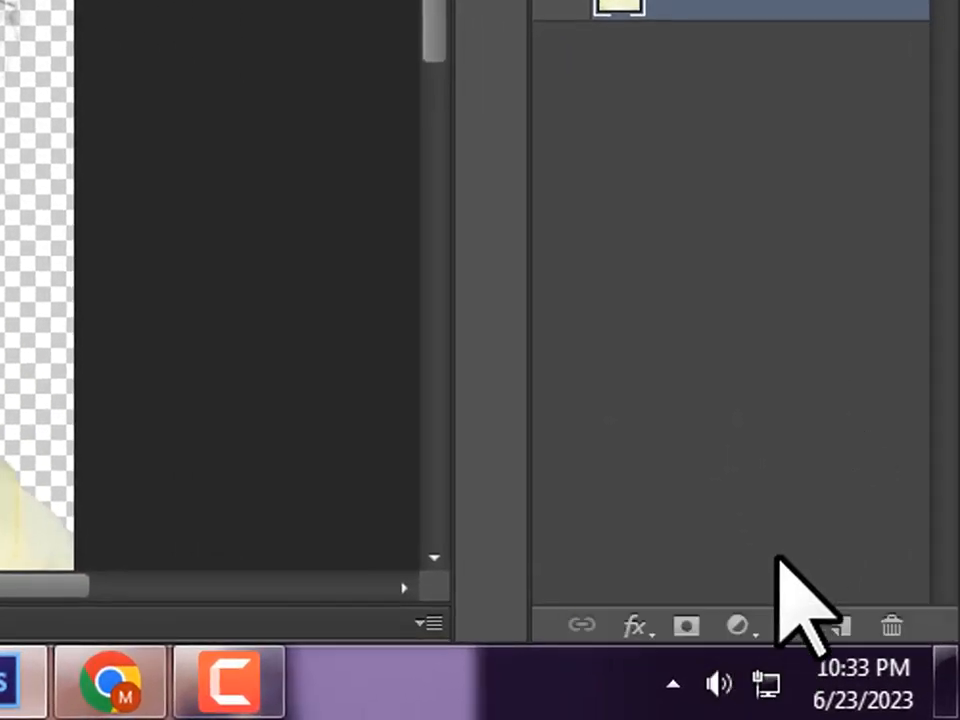
left_click(739, 640)
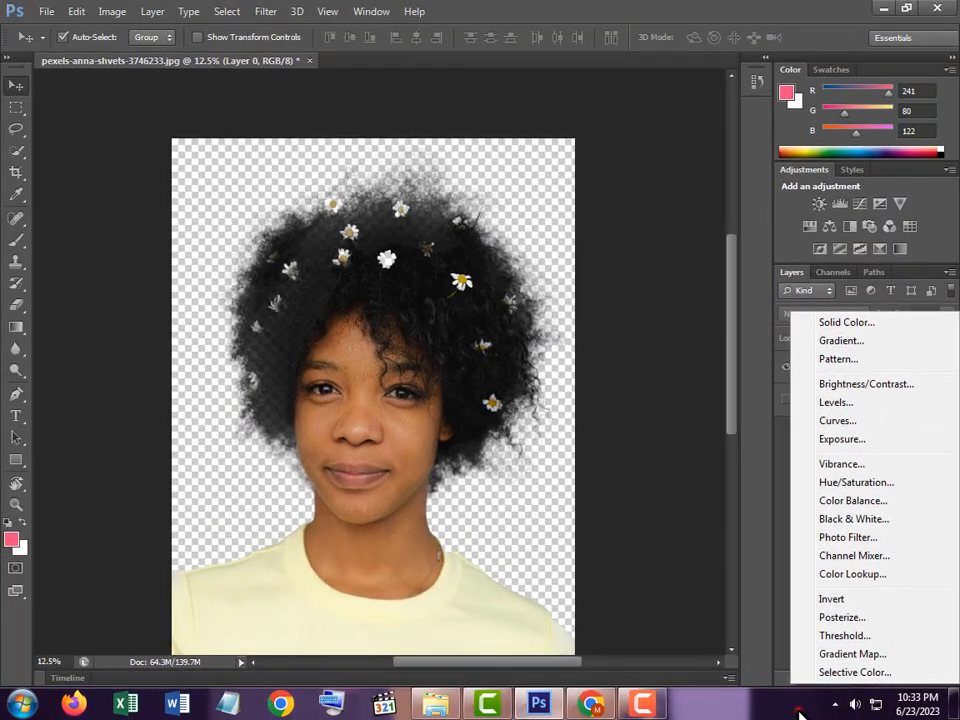
left_click(800, 712)
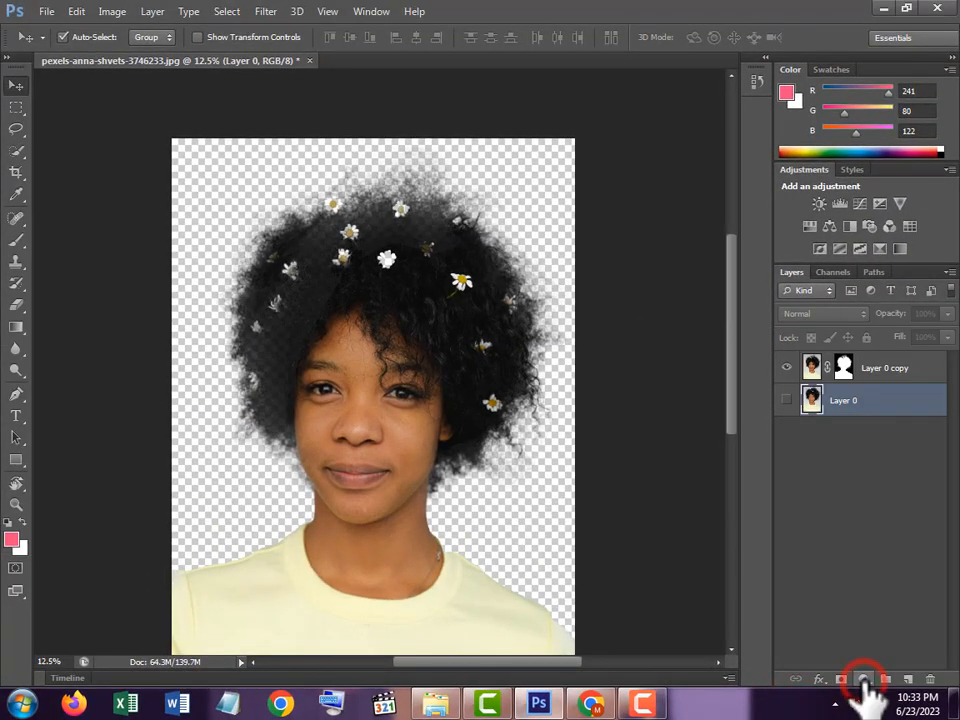
left_click(862, 682)
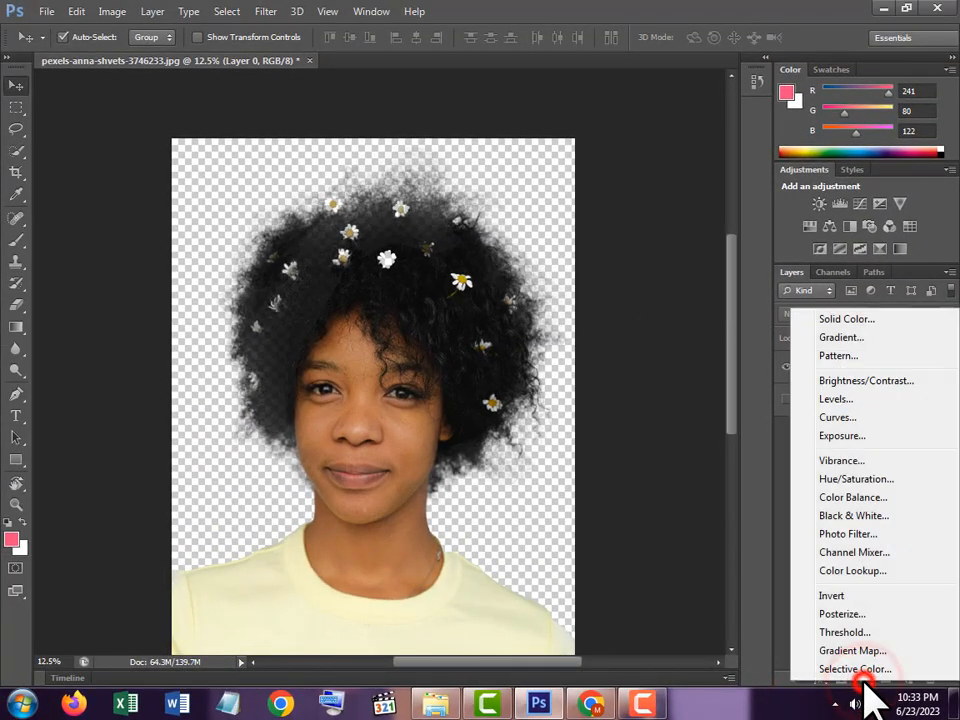
left_click(840, 319)
left_click_drag(745, 393, 750, 440)
Step: Try bright blue, navy, pale gray-blue, near-black and olive yellow as the background fill color
left_click(762, 551)
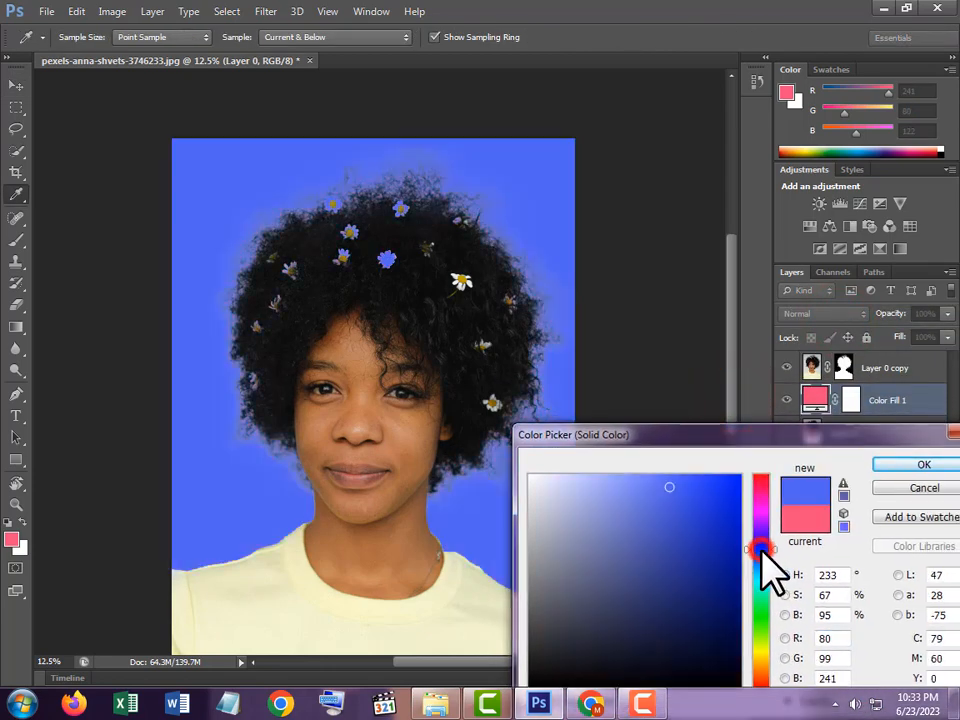
mouse_move(727, 510)
left_mouse_down()
mouse_move(718, 566)
mouse_move(671, 594)
mouse_move(686, 598)
left_mouse_up()
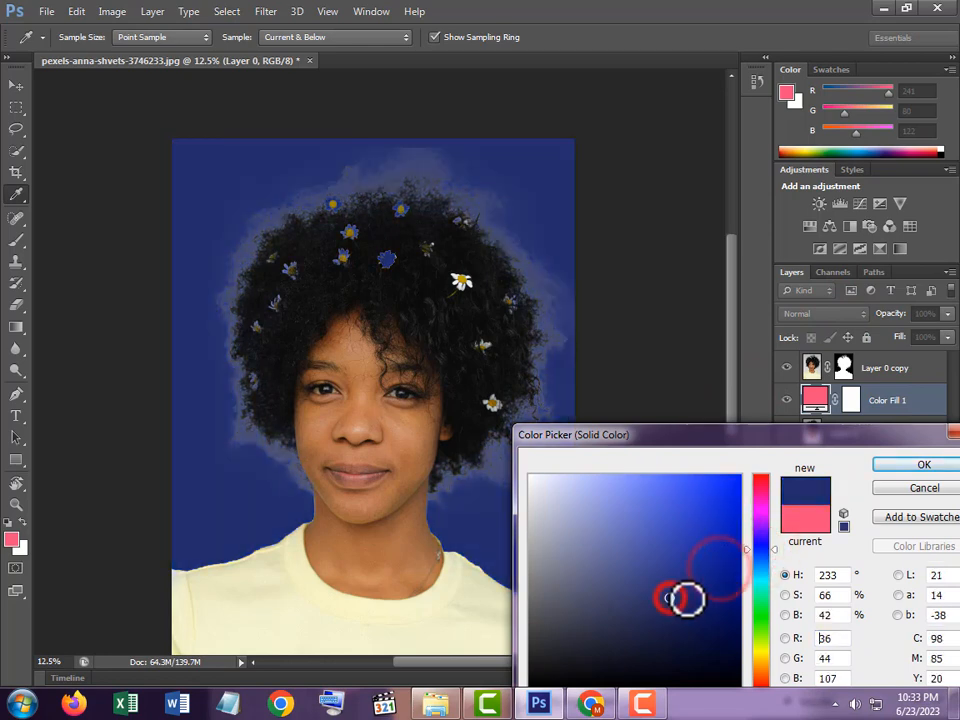
left_click(551, 527)
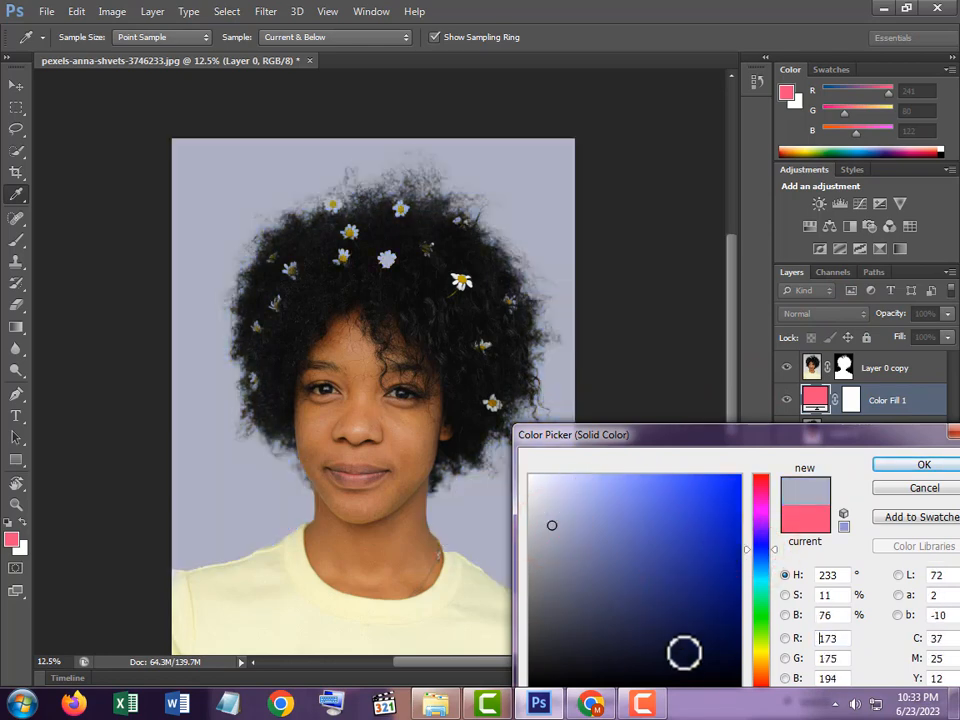
left_click(660, 671)
left_click(762, 651)
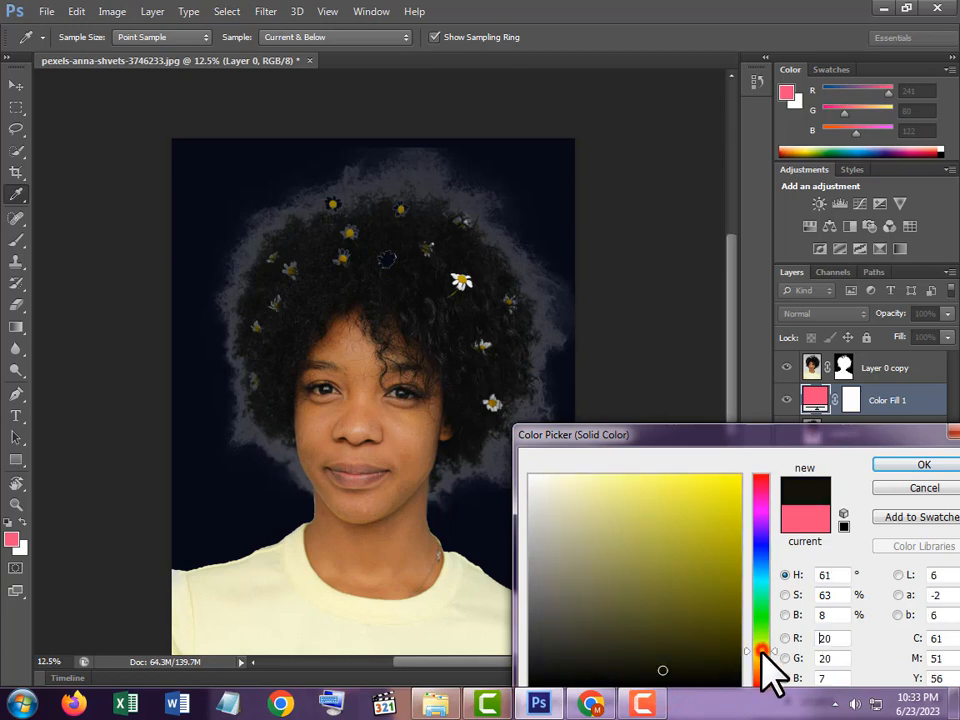
left_click(691, 533)
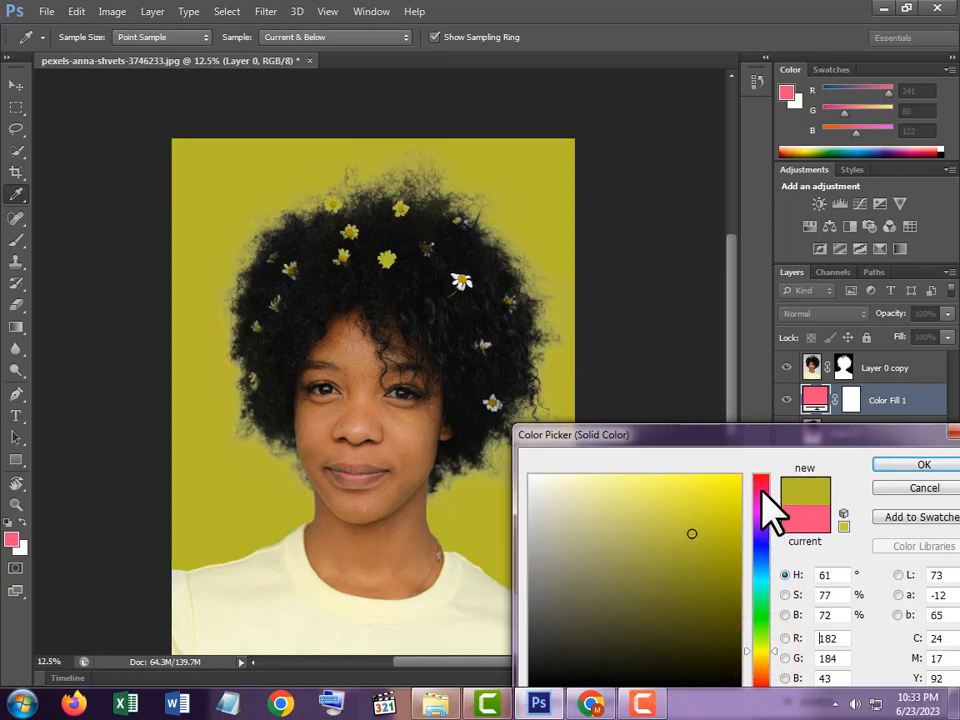
Step: Try pink, dark maroon, light pink and saturated blue shades as the background fill color
left_click(762, 485)
left_click(714, 482)
left_click(661, 498)
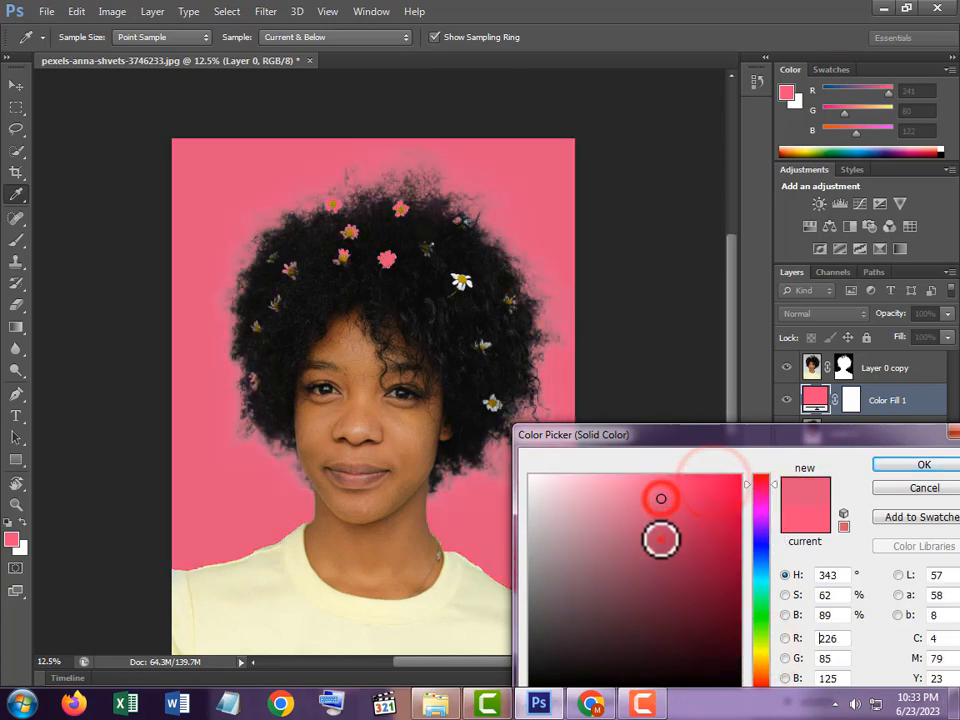
left_click(660, 540)
left_click(707, 621)
left_click(673, 617)
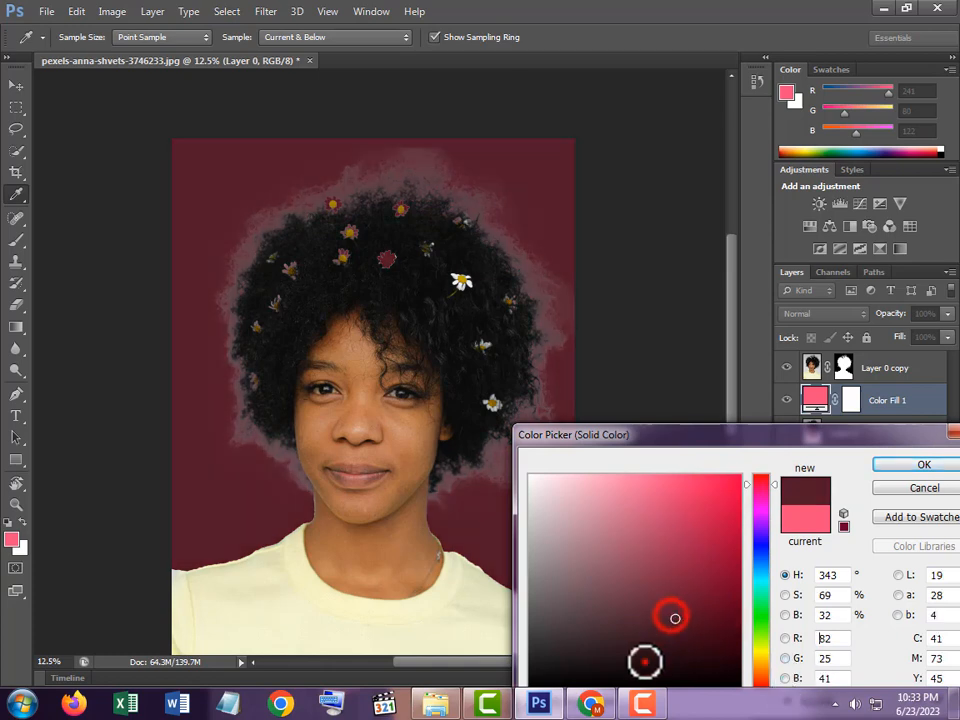
left_click(645, 660)
left_click(557, 628)
left_click(581, 551)
left_click(599, 493)
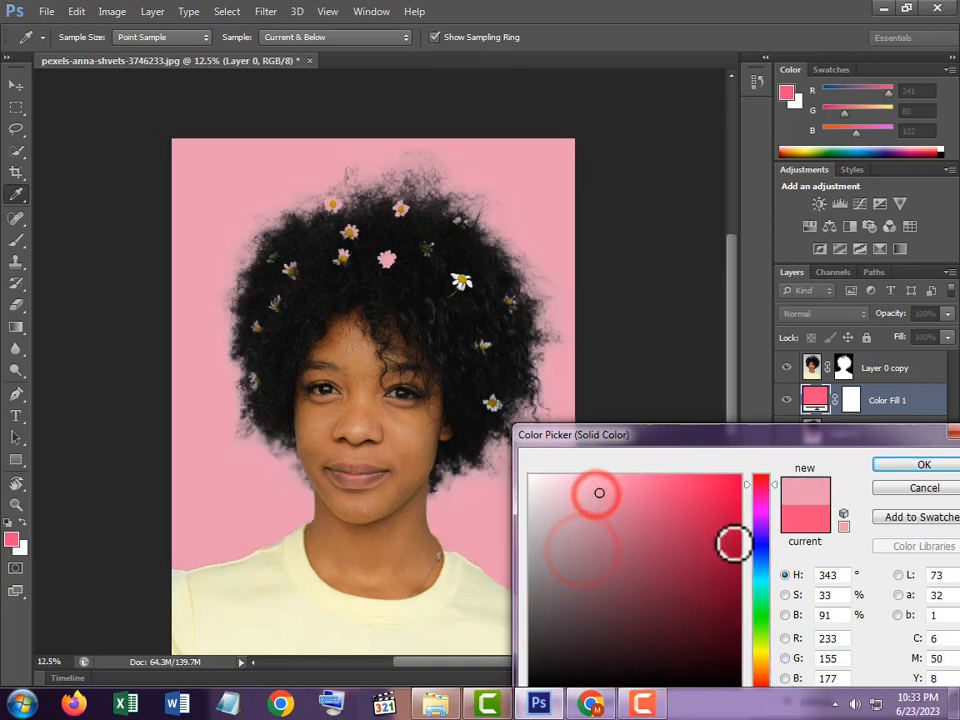
left_click(760, 553)
left_click(728, 506)
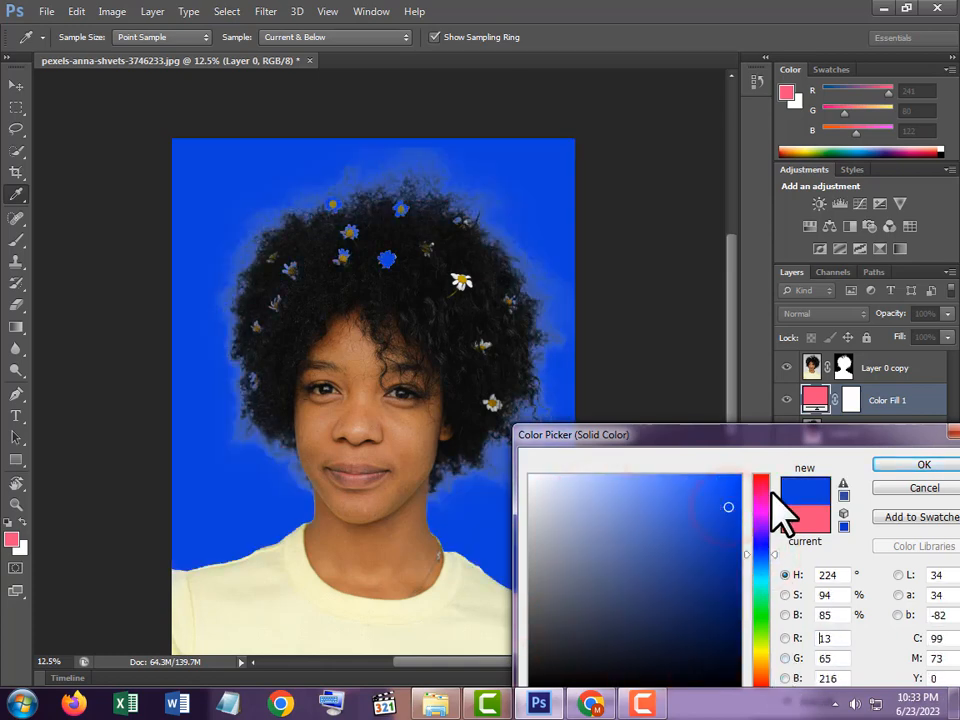
Step: Set the background fill to bright yellow-green with RGB 212, 242, 46 and apply the color
left_click(760, 485)
left_click(701, 485)
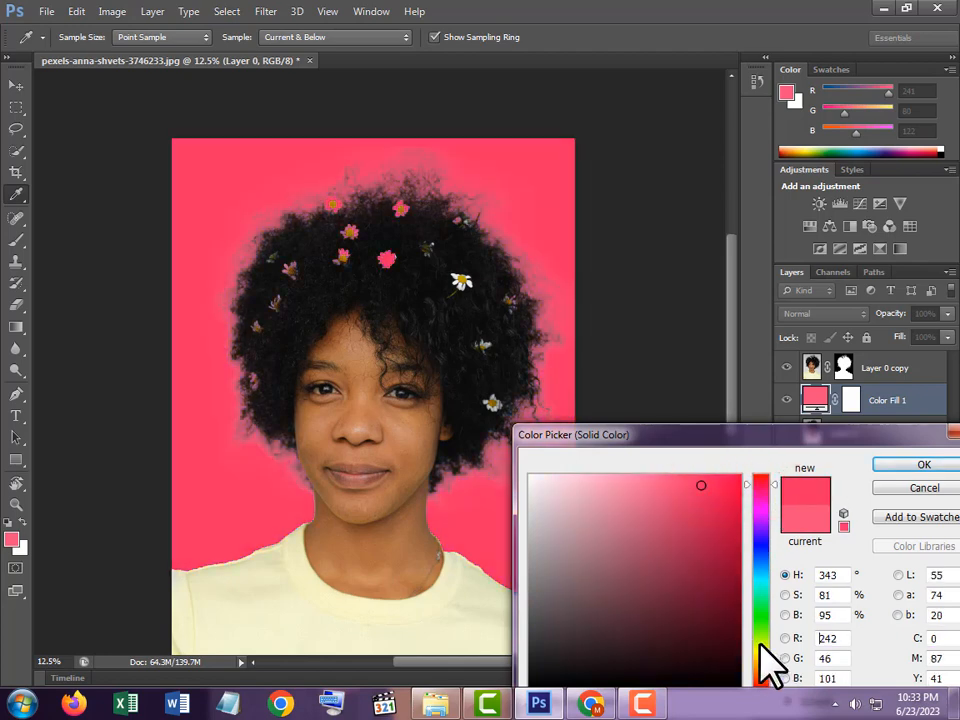
left_click(760, 645)
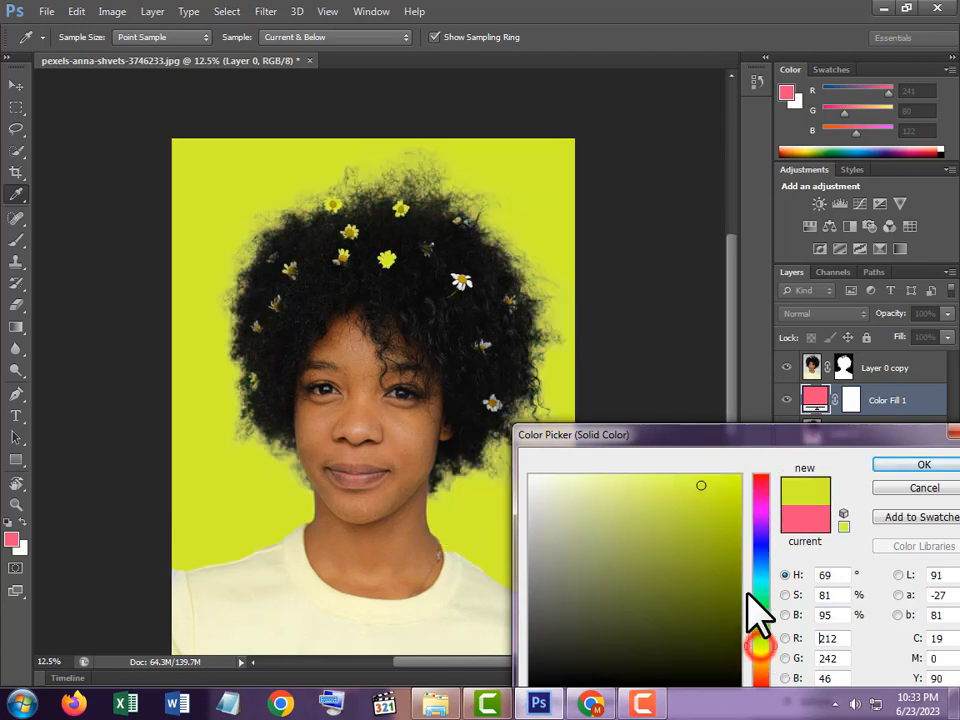
left_click(912, 463)
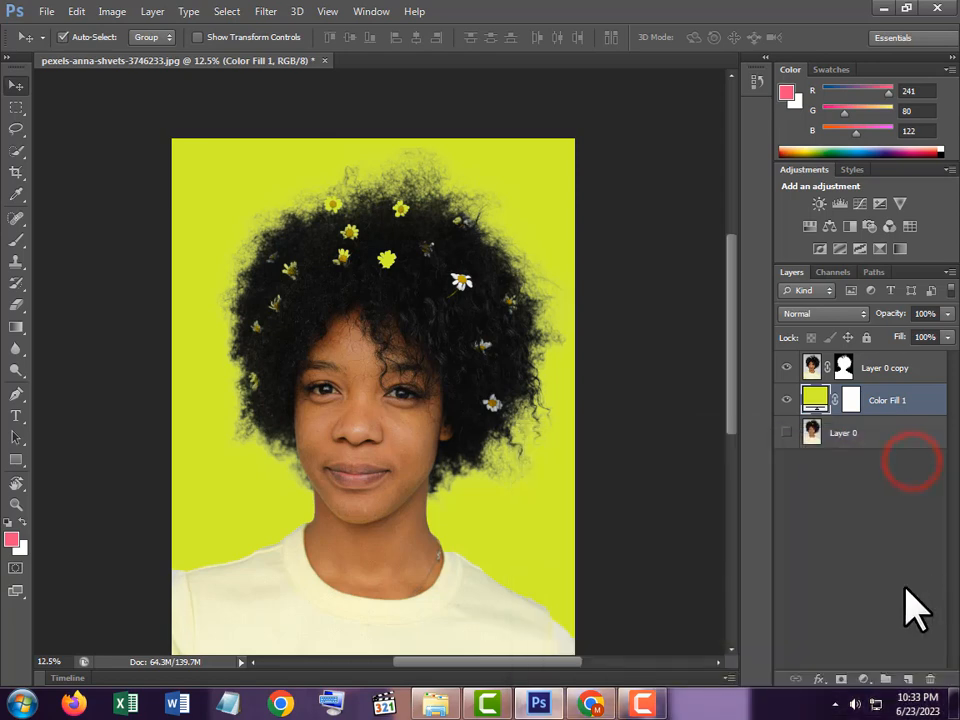